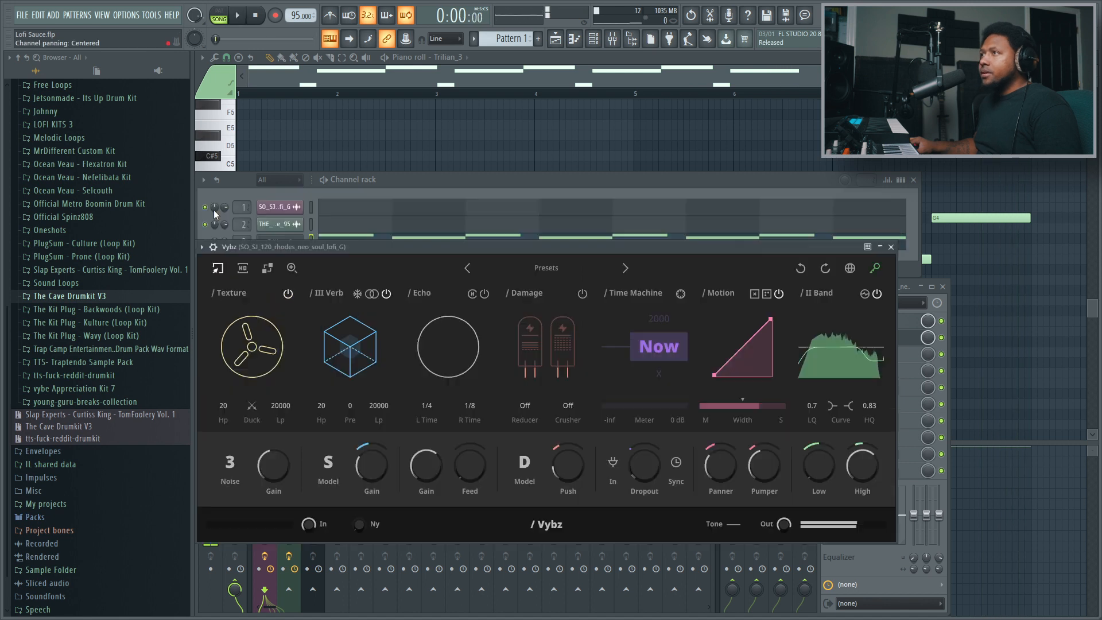
- Solo the first channel in the channel rack and audition its loop through Vybz, checking the effect's slot in the mixer before stopping playback
right_click(205, 207)
left_click(213, 212)
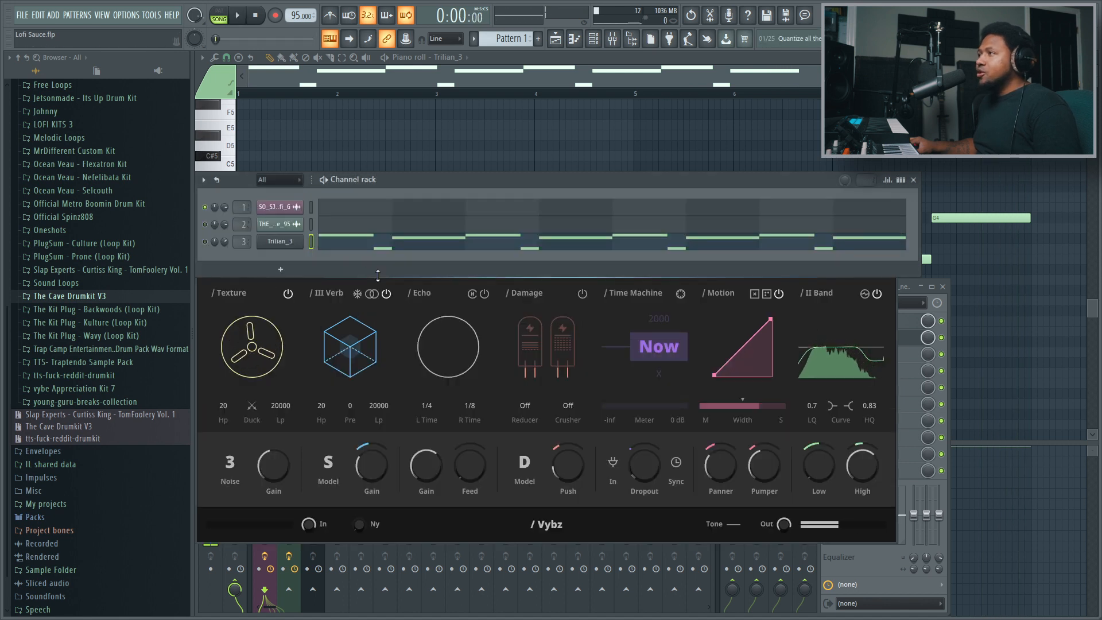
left_click(420, 318)
key("space")
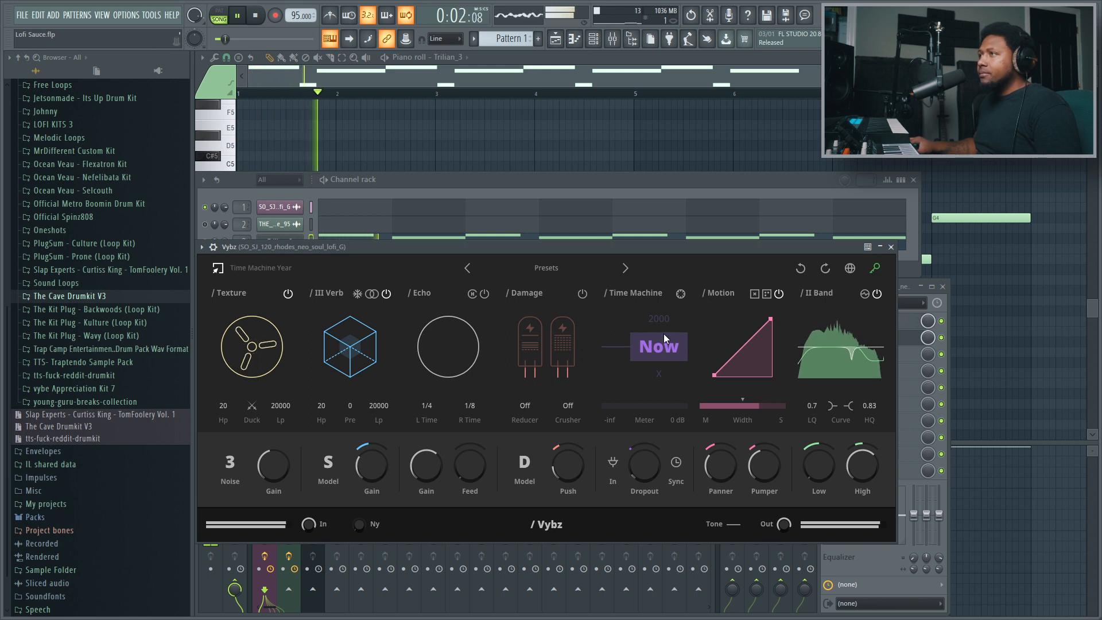
left_click(910, 290)
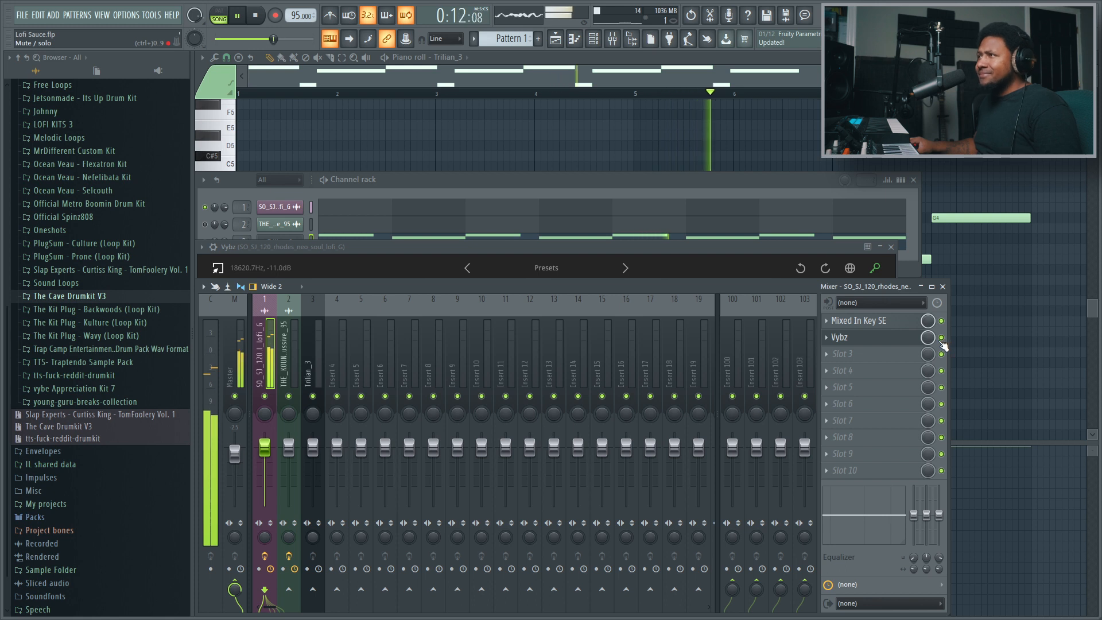
left_click(658, 250)
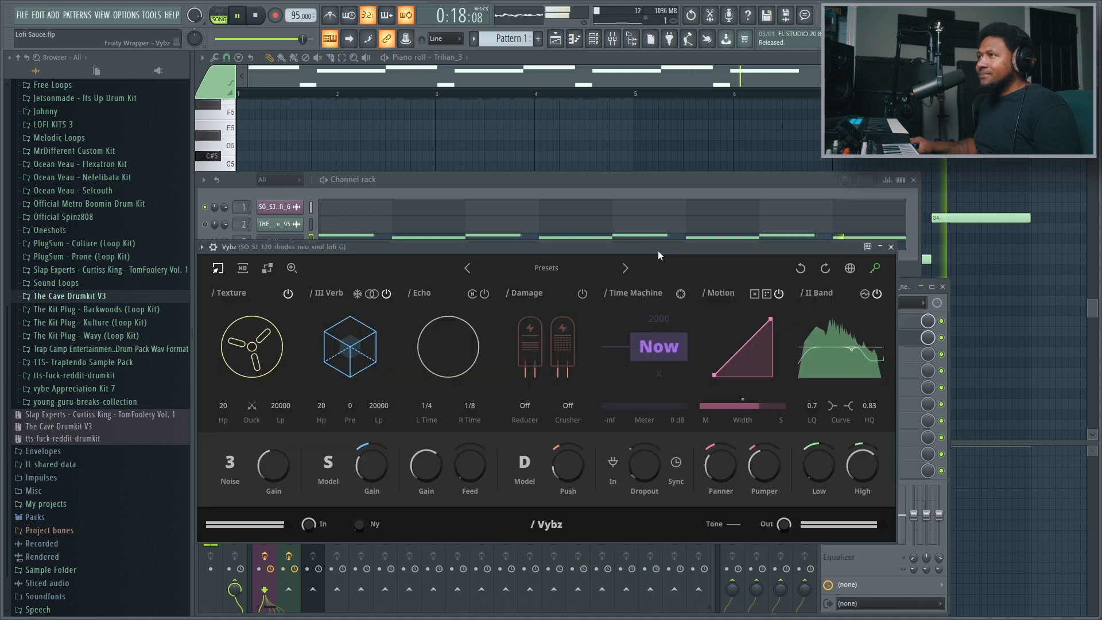
key("space")
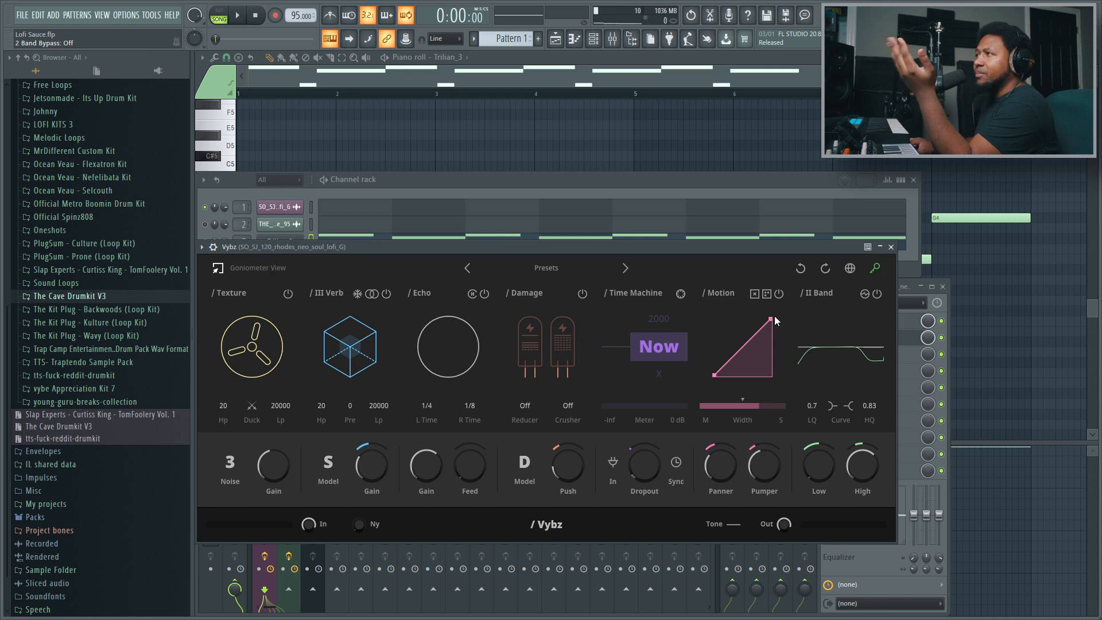
- Preview Vybz's Envolution page and the LFO versions of III Verb and Echo, and test the Ny compressor's range
left_click(850, 270)
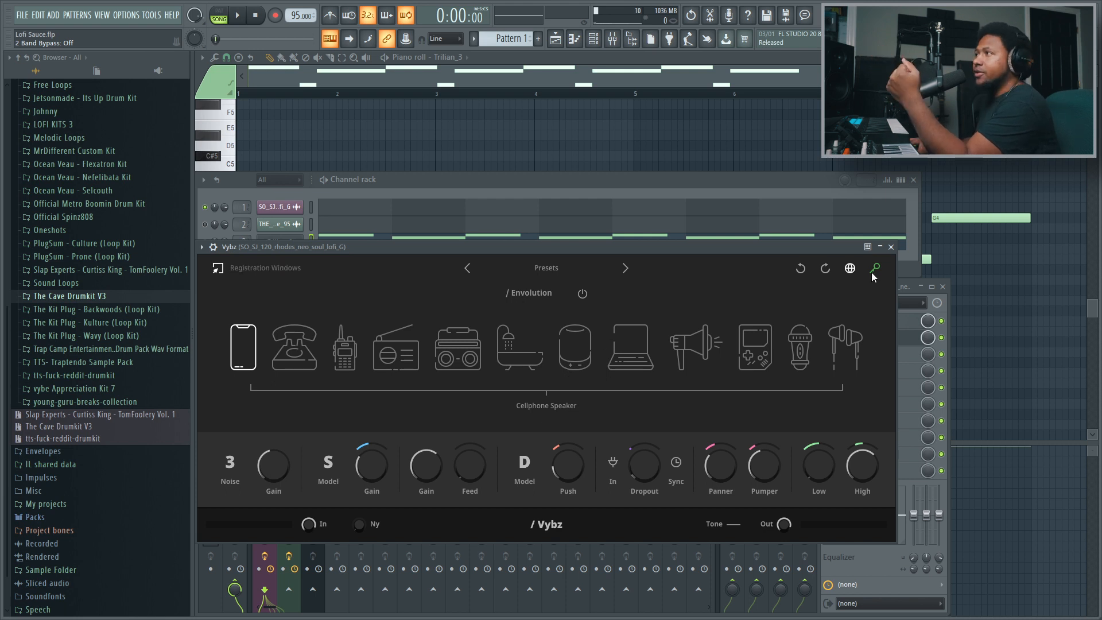
left_click(852, 269)
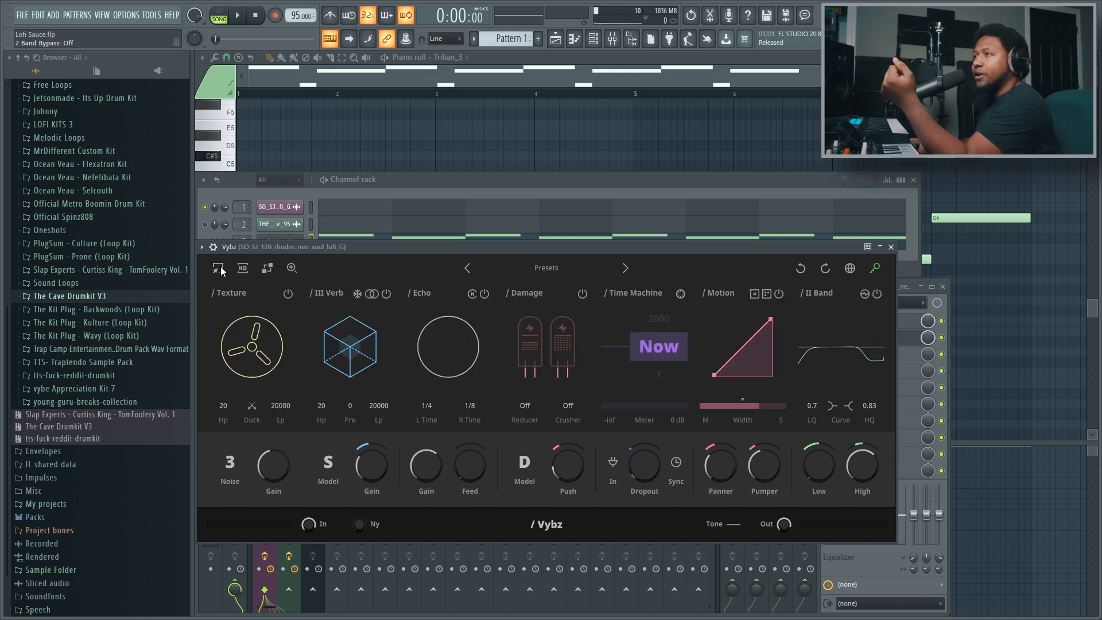
left_click(267, 270)
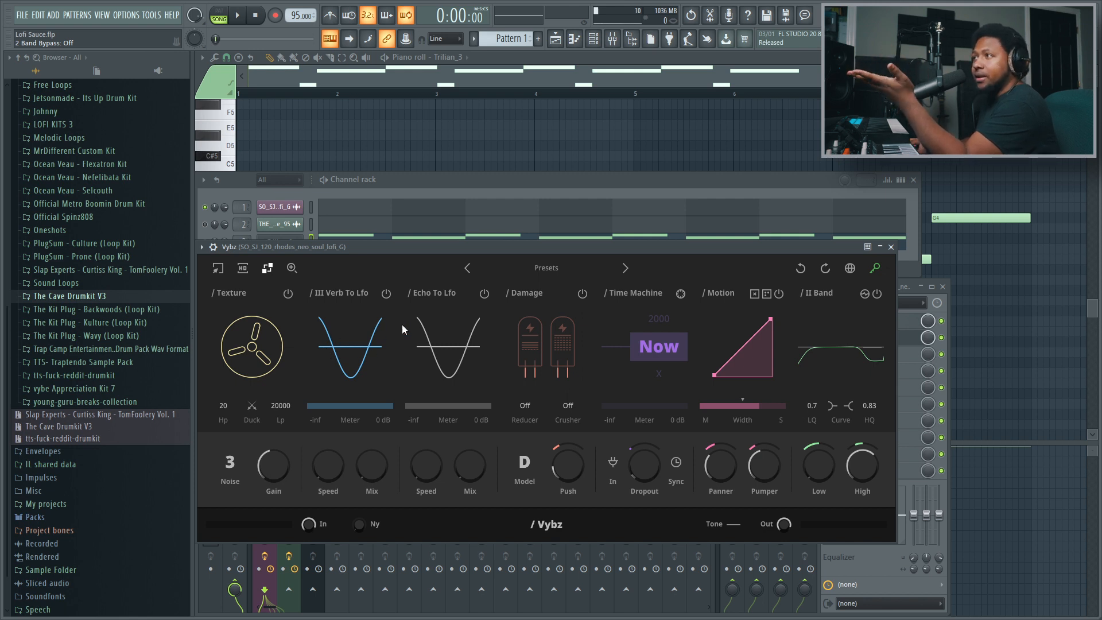
left_click(268, 268)
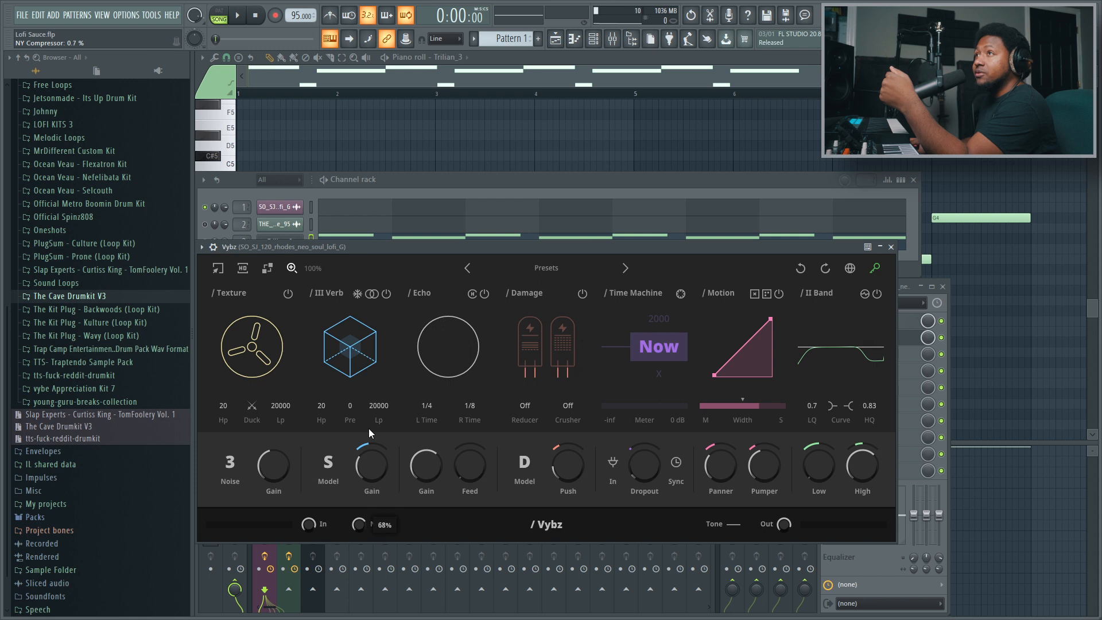
left_click_drag(369, 429, 370, 541)
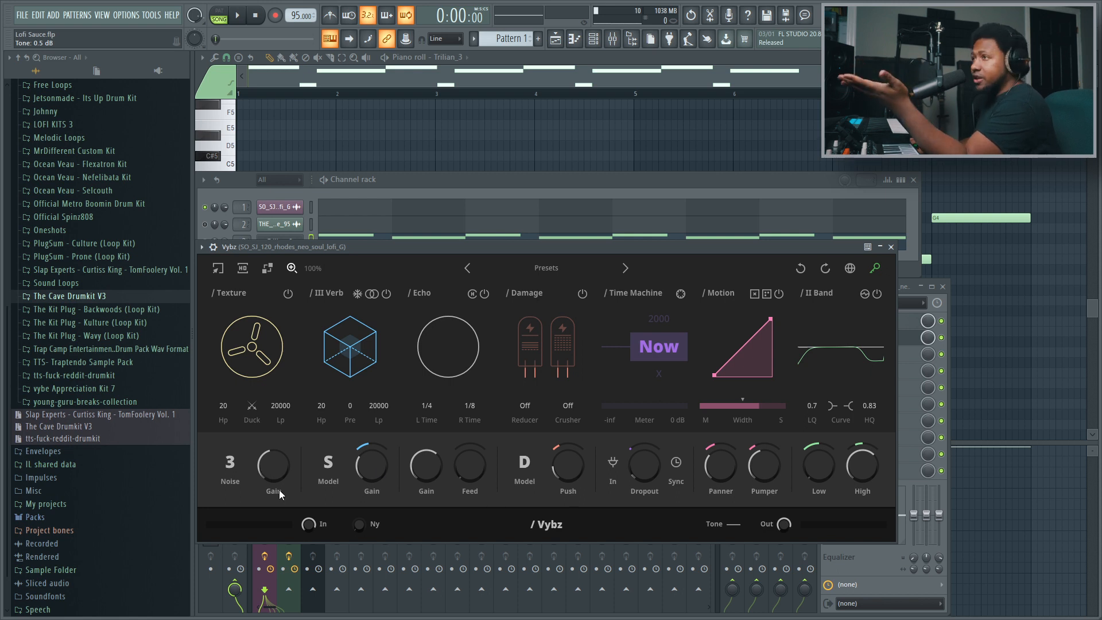
- Turn on the Texture module with noise 1, start playback, and set its gain to -8.1 dB
left_click(287, 295)
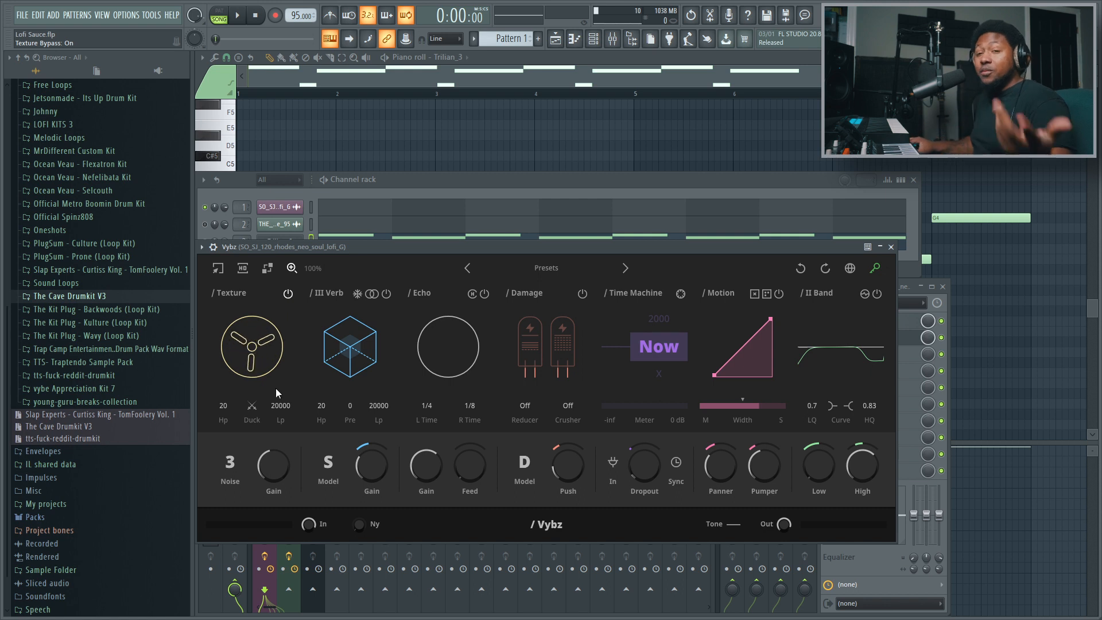
left_click(229, 463)
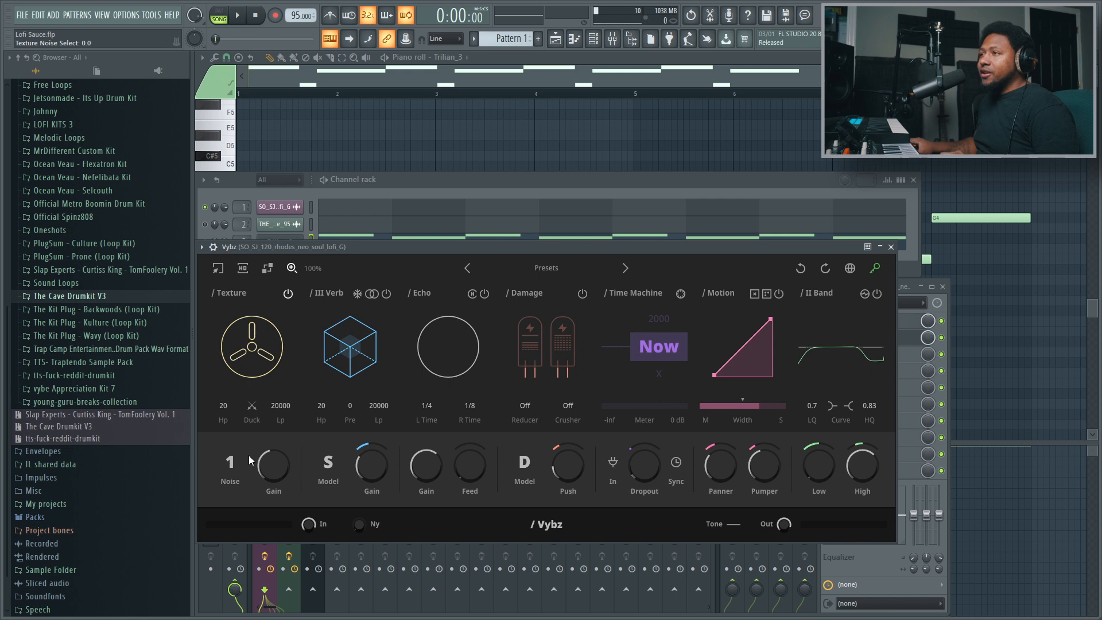
left_click(240, 17)
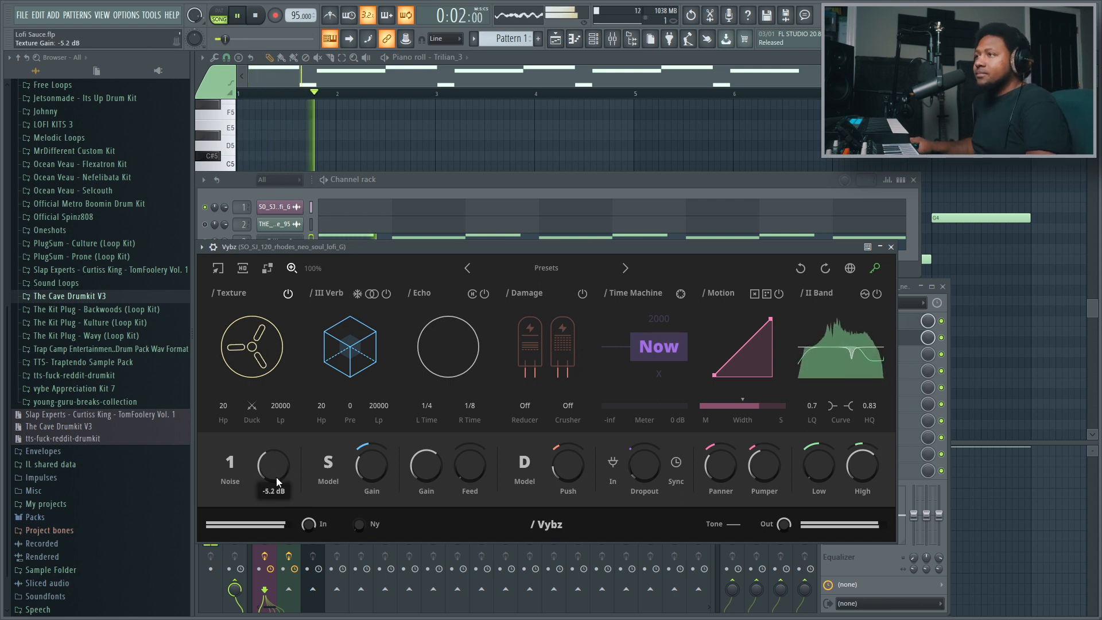
left_click_drag(277, 477, 254, 485)
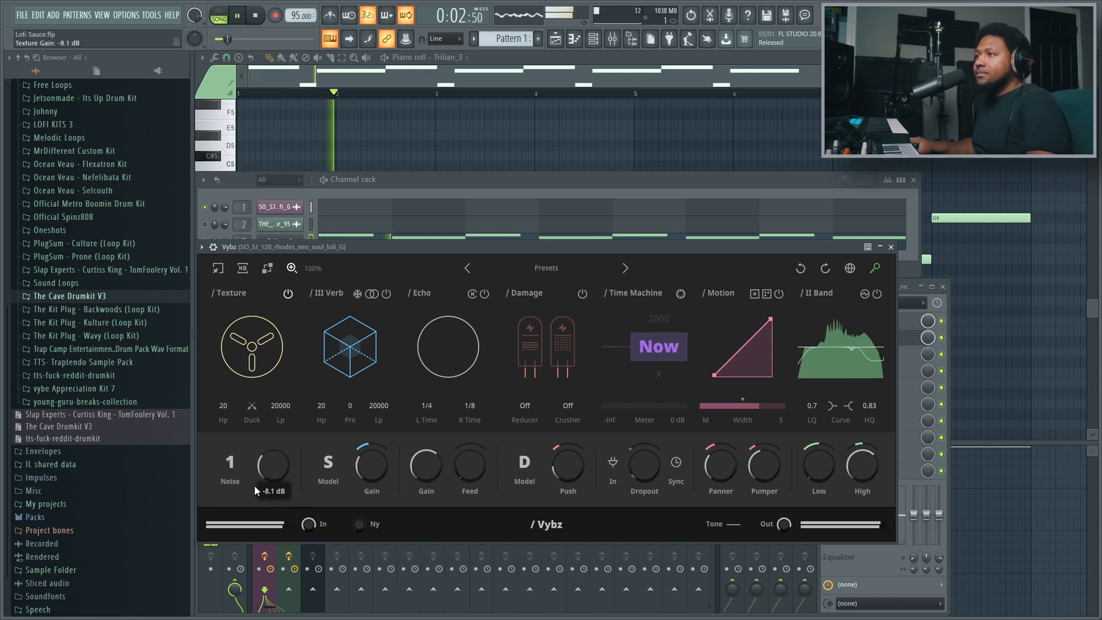
- Audition the Texture noises from 2 up to the user slot U, pause playback, and settle on noise 3
left_click(230, 468)
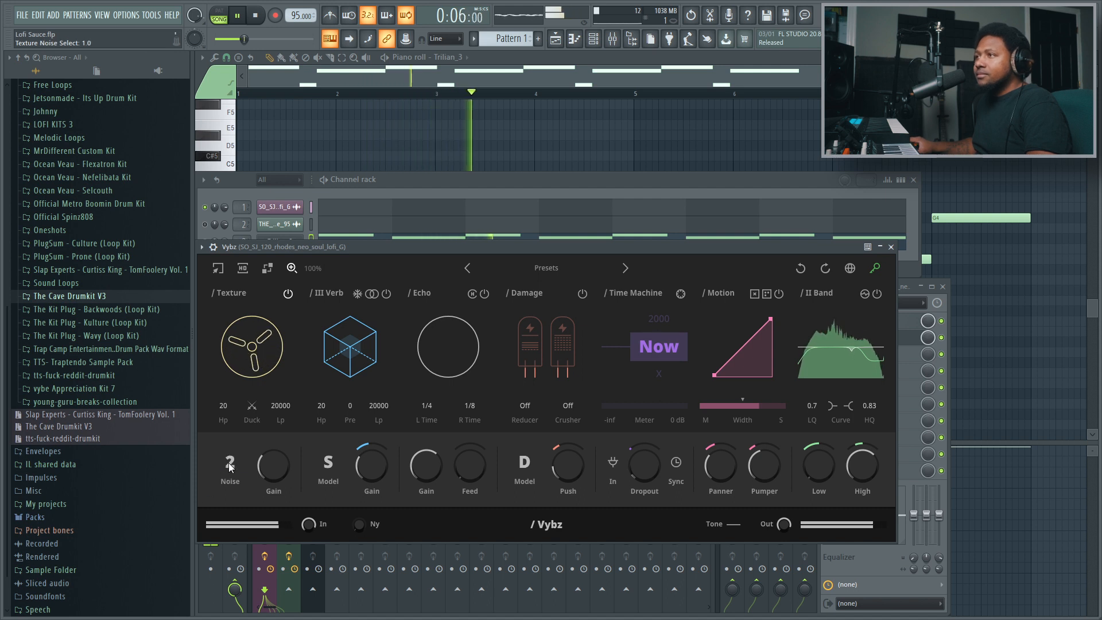
left_click(230, 464)
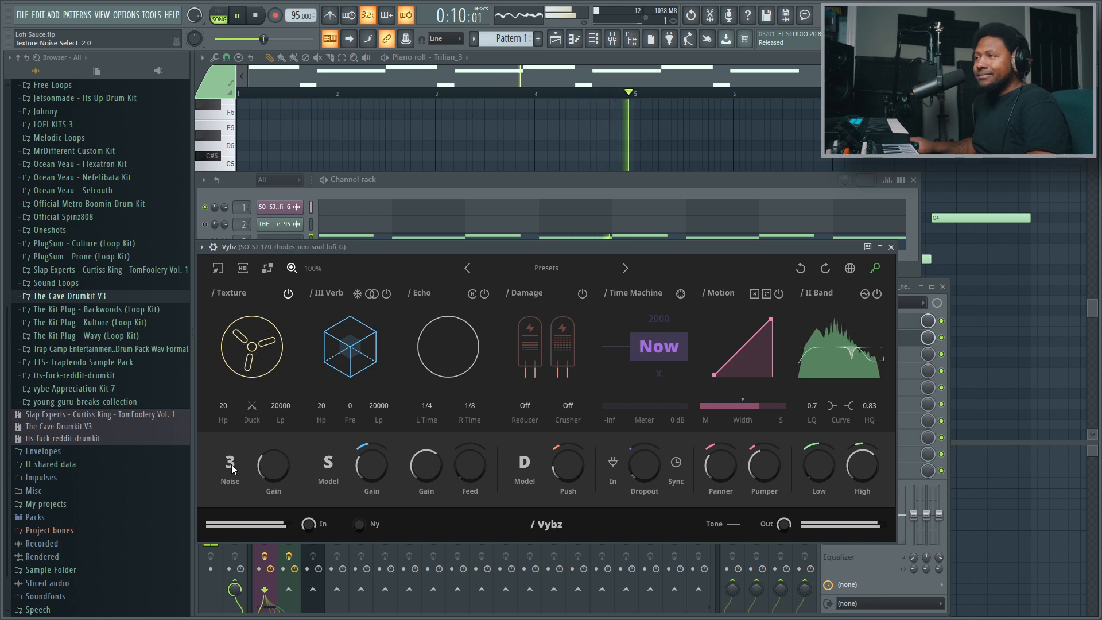
left_click(232, 464)
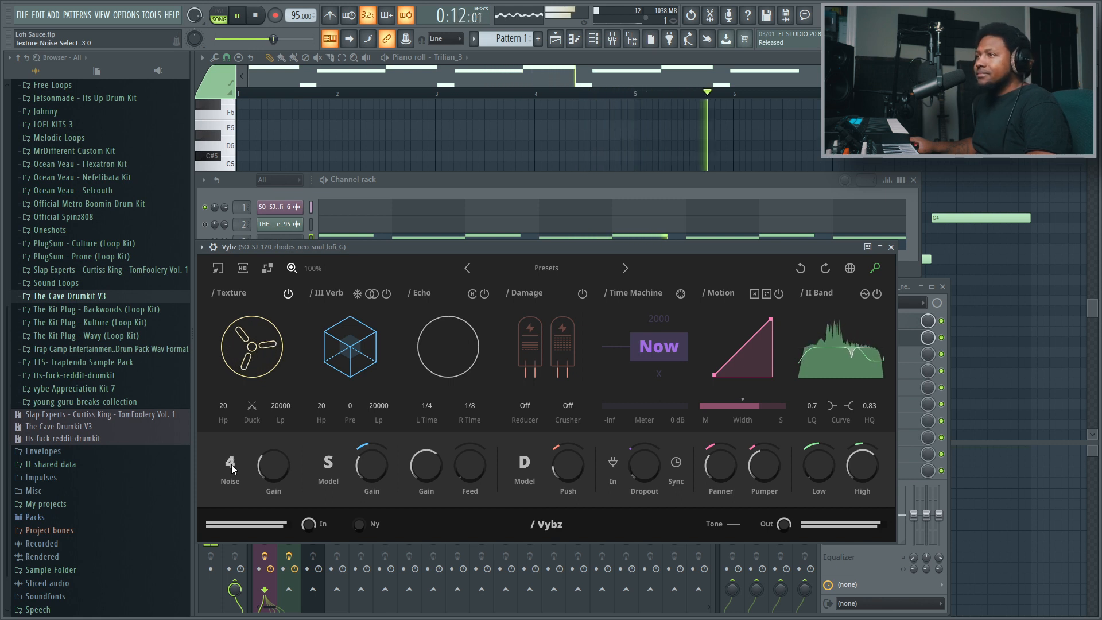
left_click(231, 464)
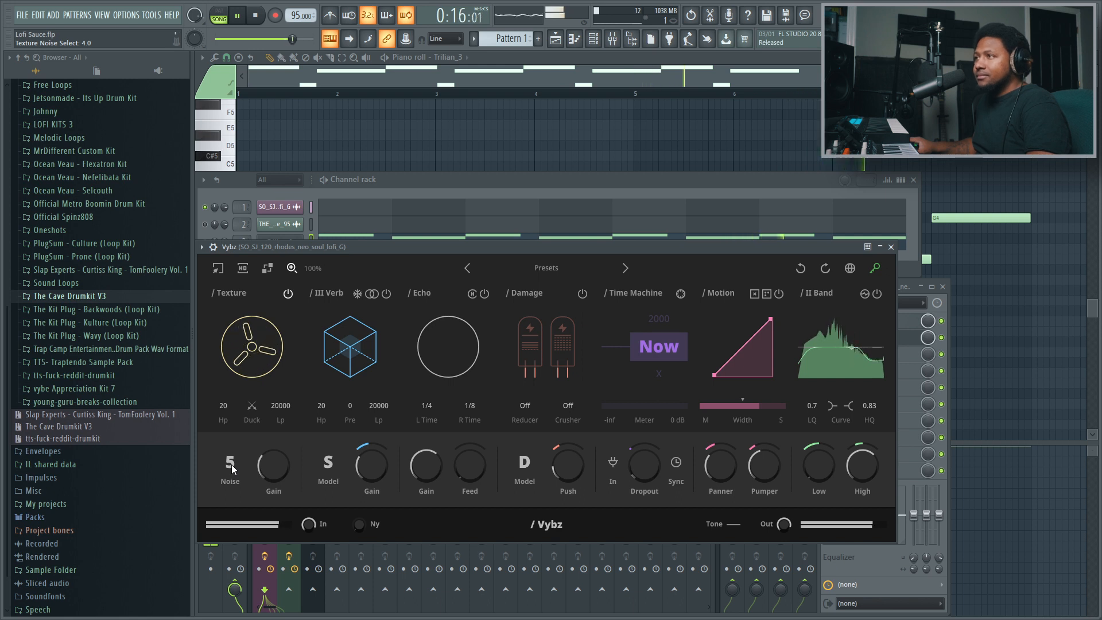
left_click(232, 464)
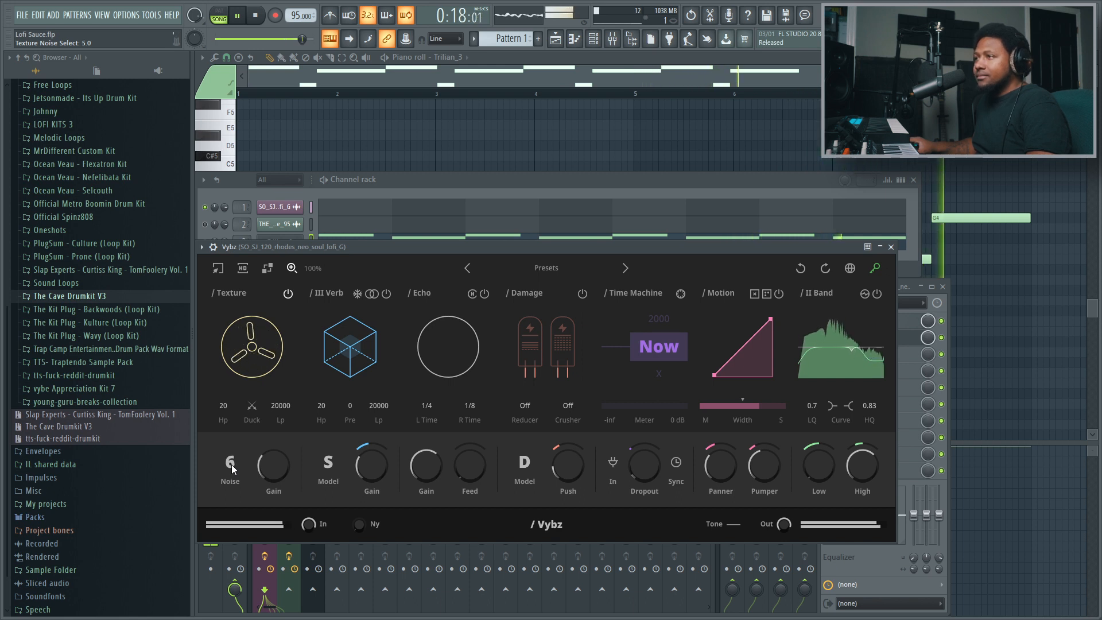
left_click(232, 464)
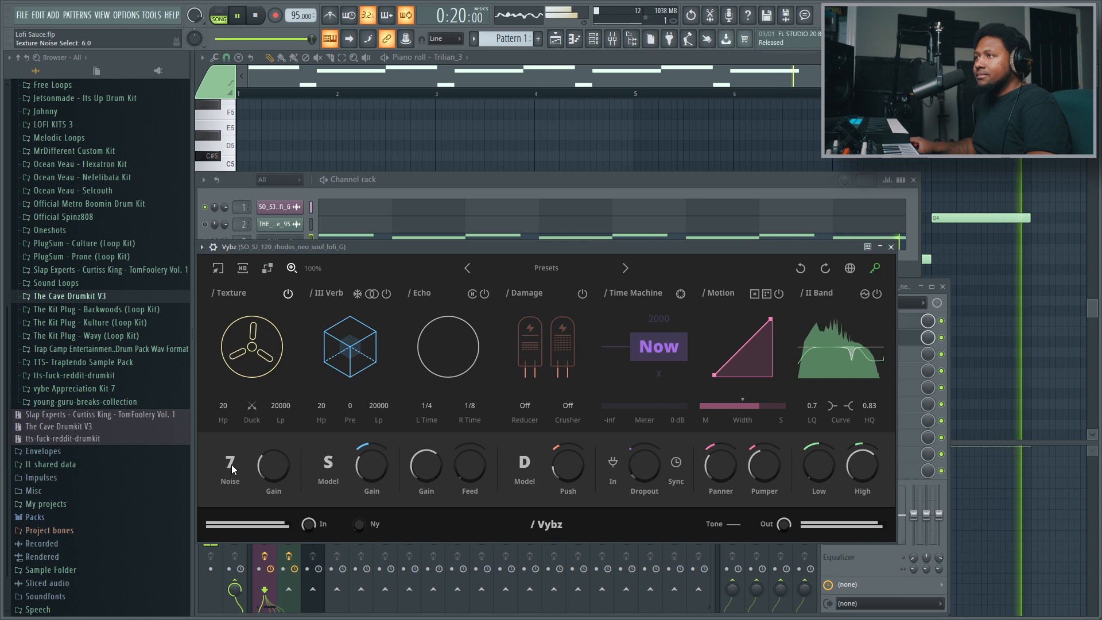
left_click(232, 464)
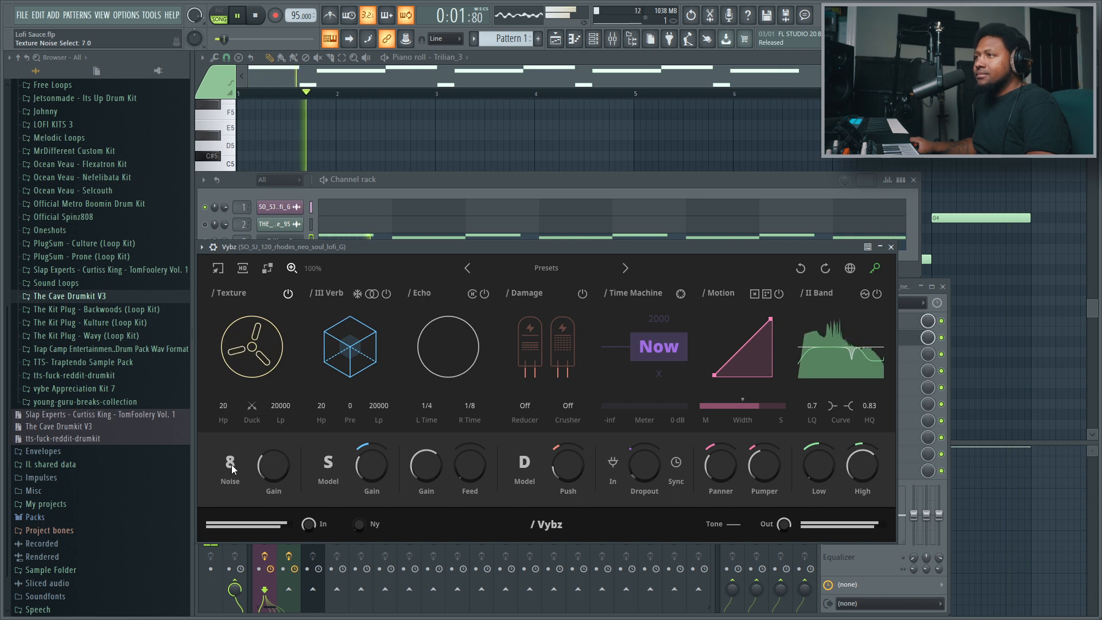
left_click(232, 464)
left_click(232, 464)
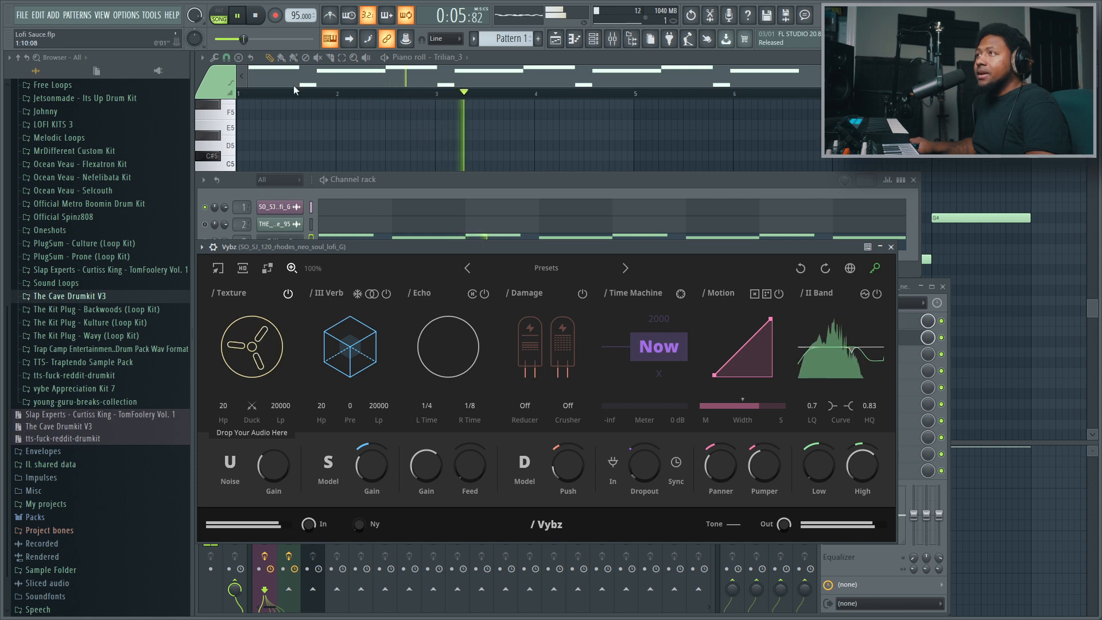
key("space")
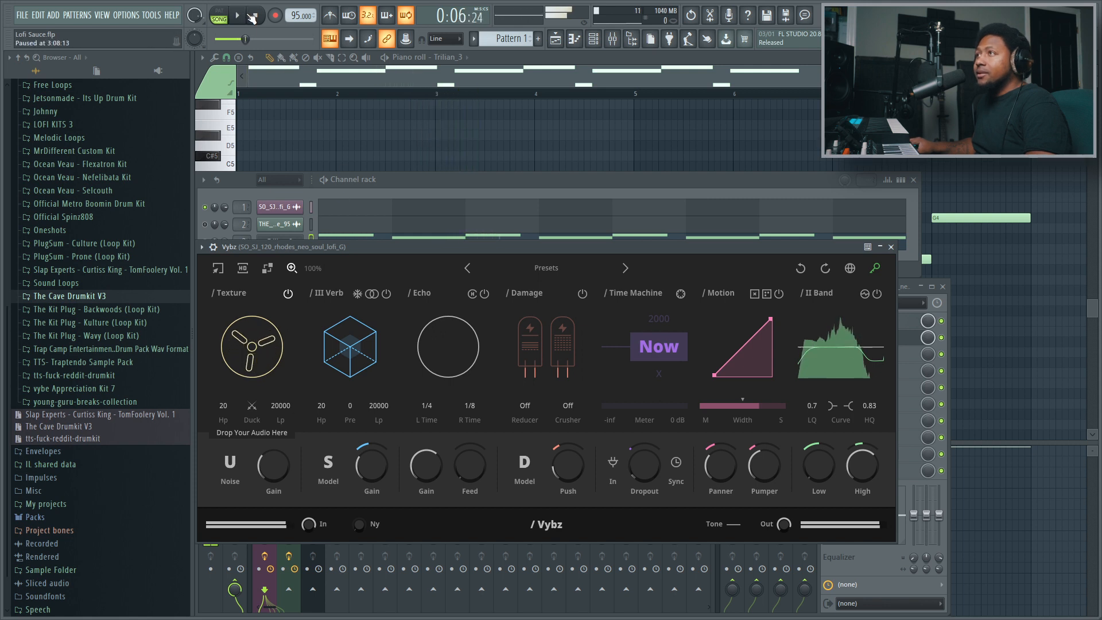
left_click(231, 462)
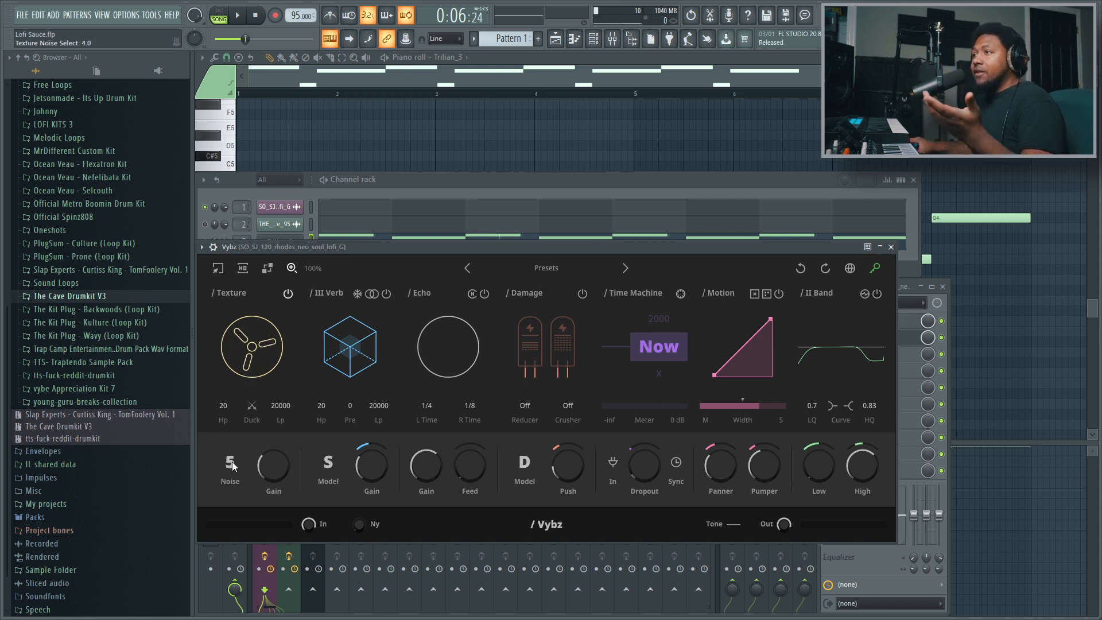
scroll(232, 461, "down", 2)
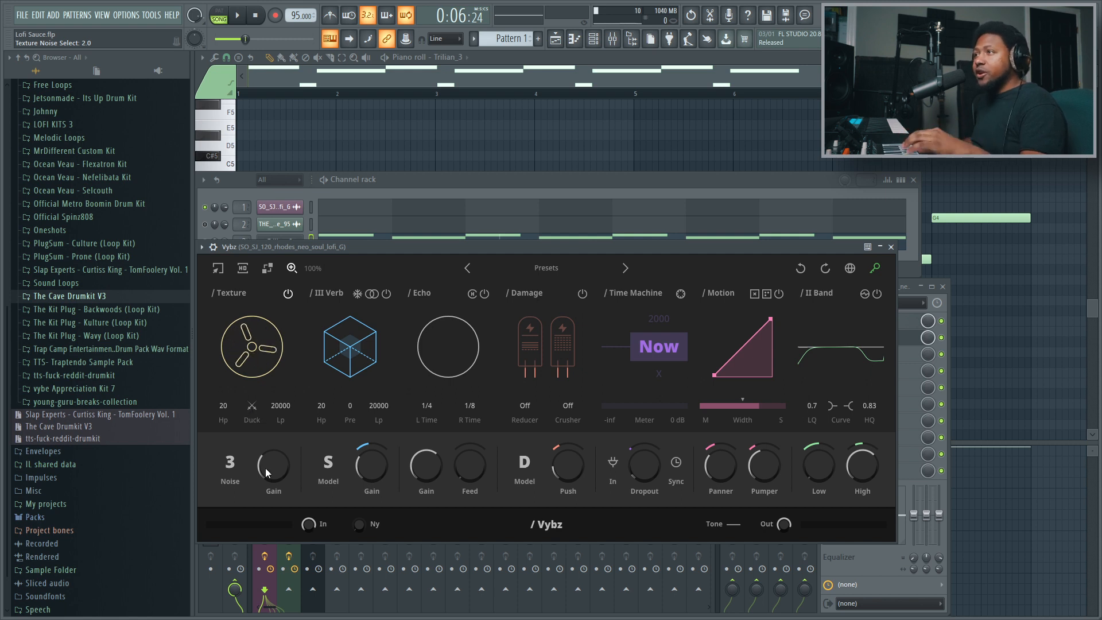
- Turn on the III Verb module and cycle its model through P, D and C back to S
left_click(386, 294)
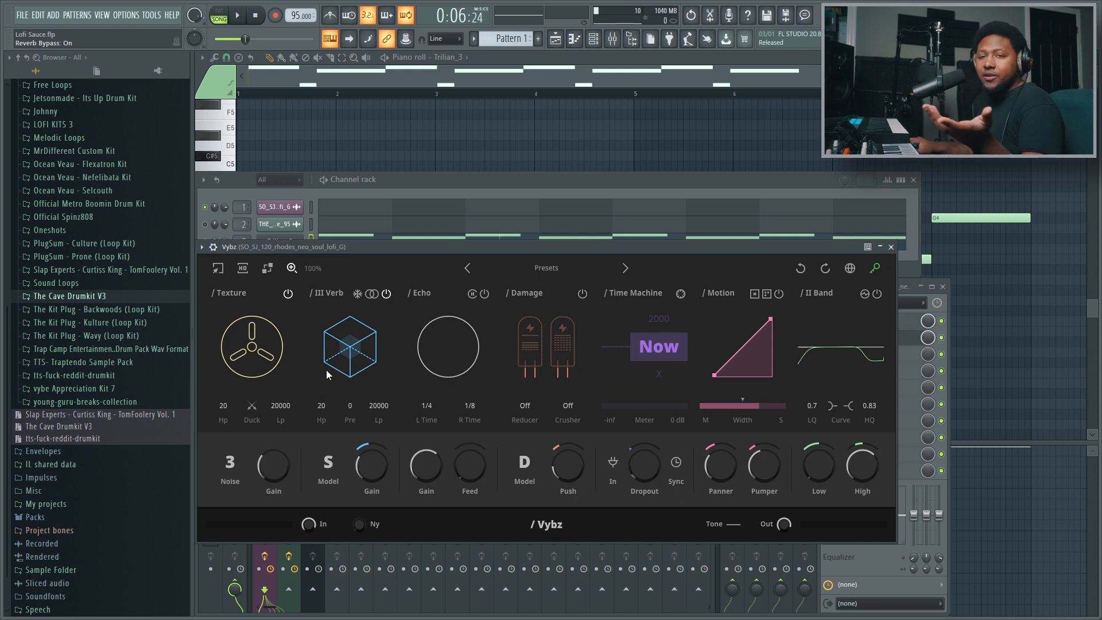
left_click(329, 463)
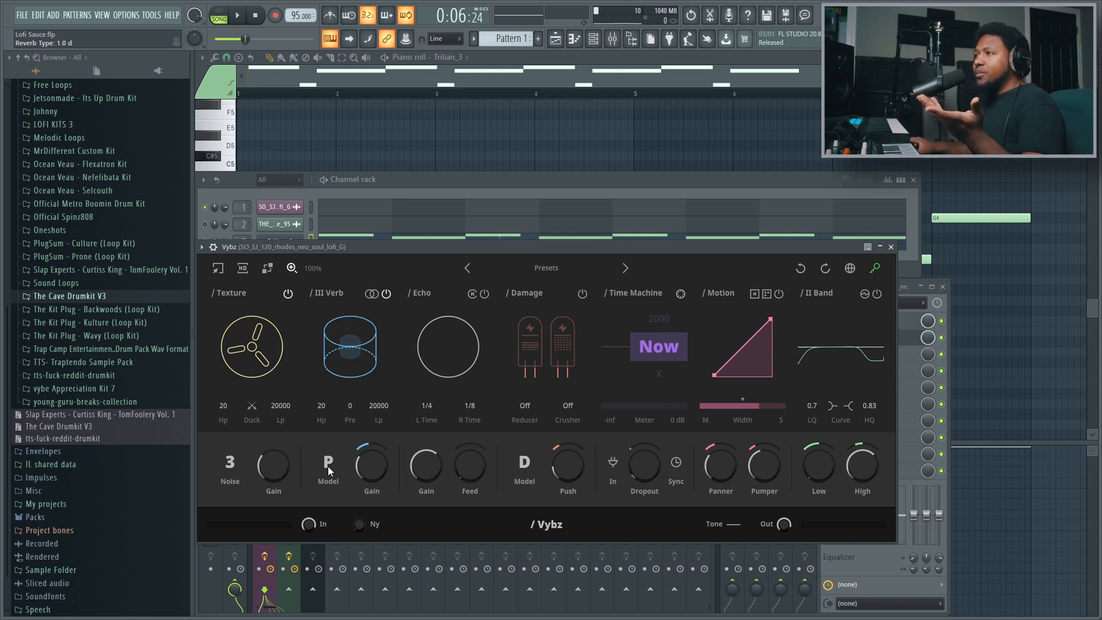
left_click(328, 463)
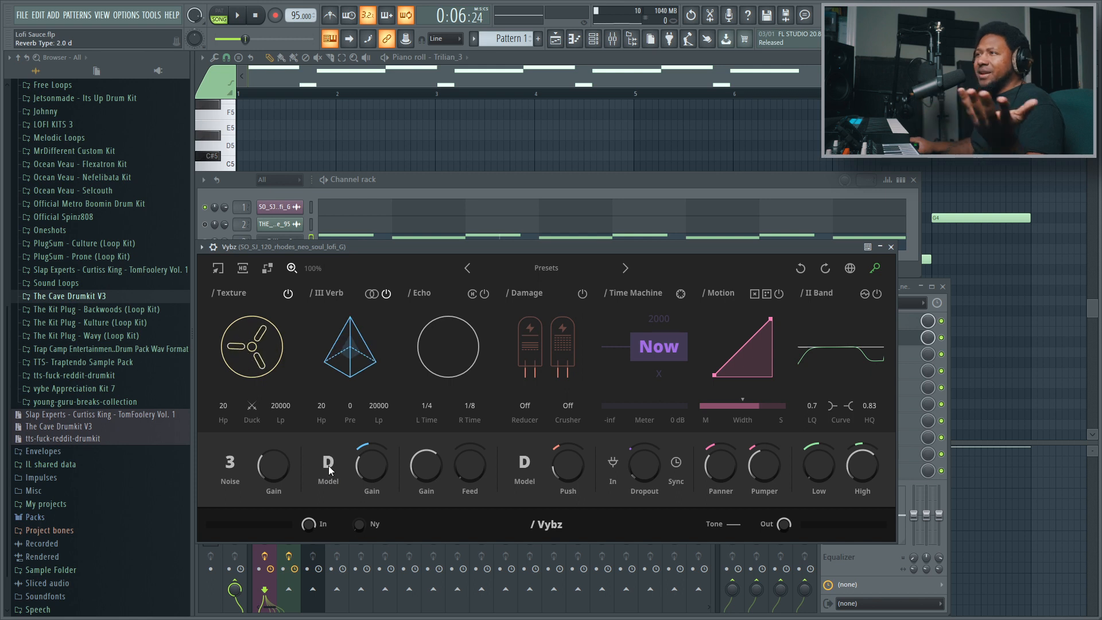
left_click(332, 463)
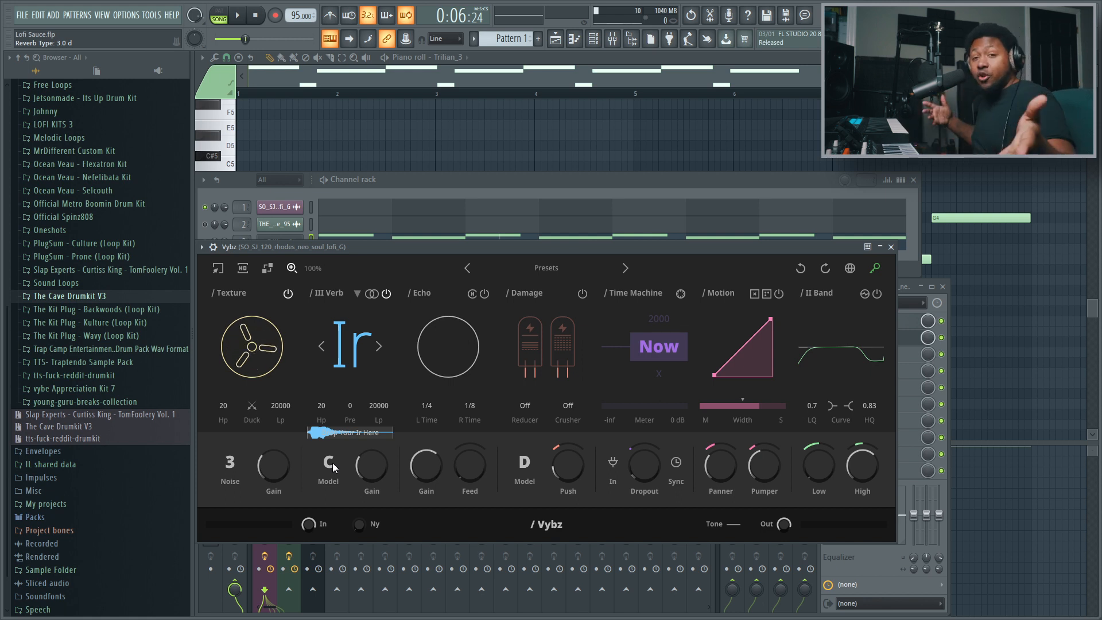
left_click(332, 463)
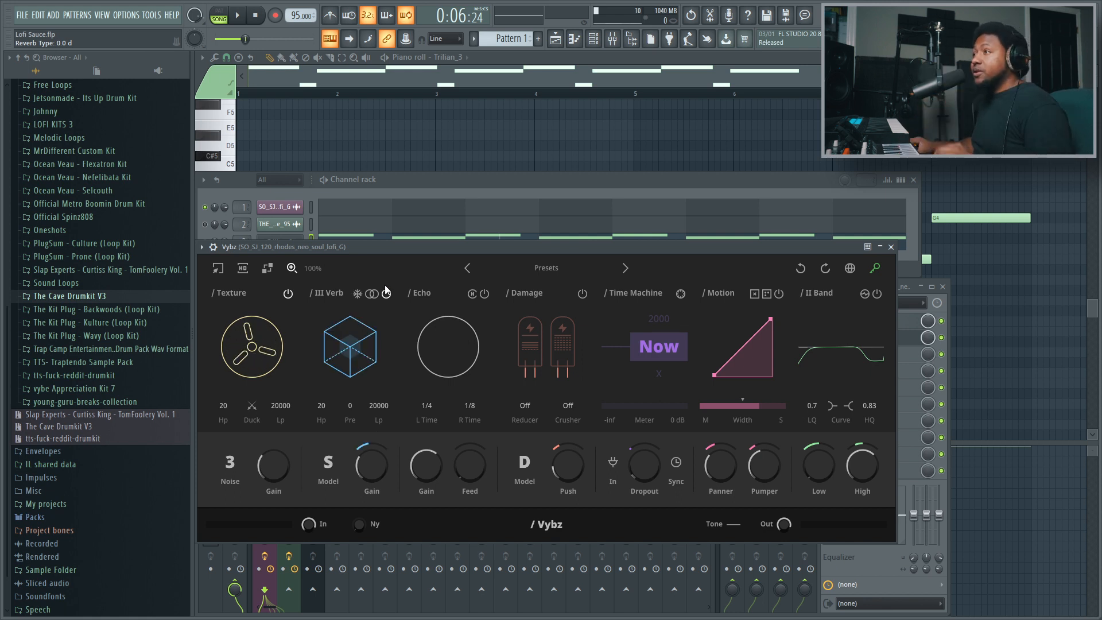
- With the loop playing, set the reverb room size to 63%, its model to D, and its gain to -2.3 dB
key("space")
mouse_move(369, 470)
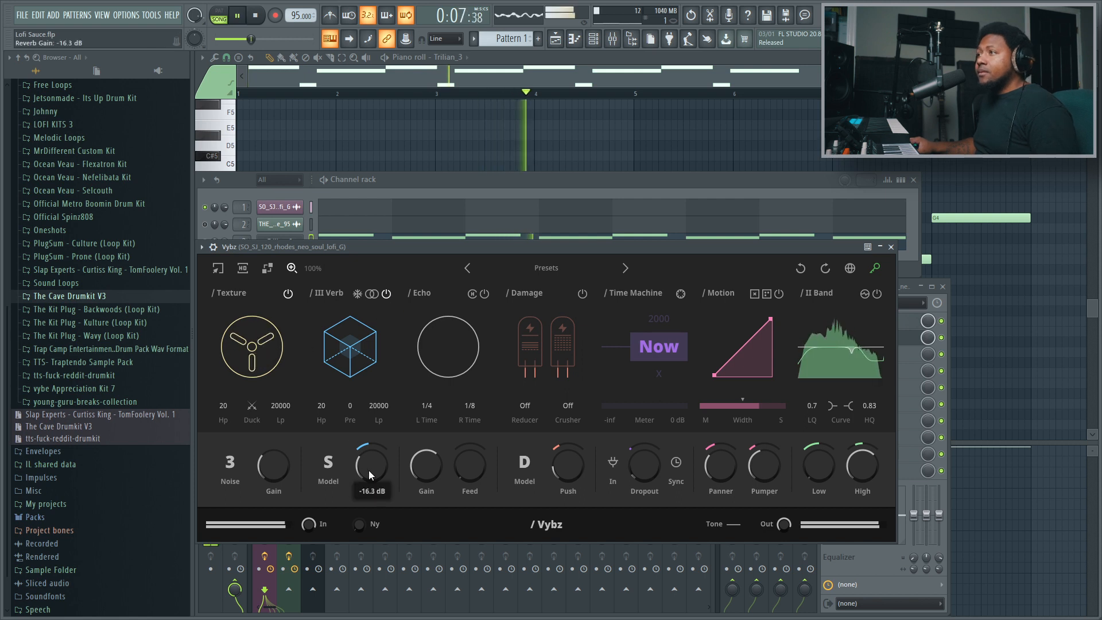
left_click_drag(368, 466, 364, 408)
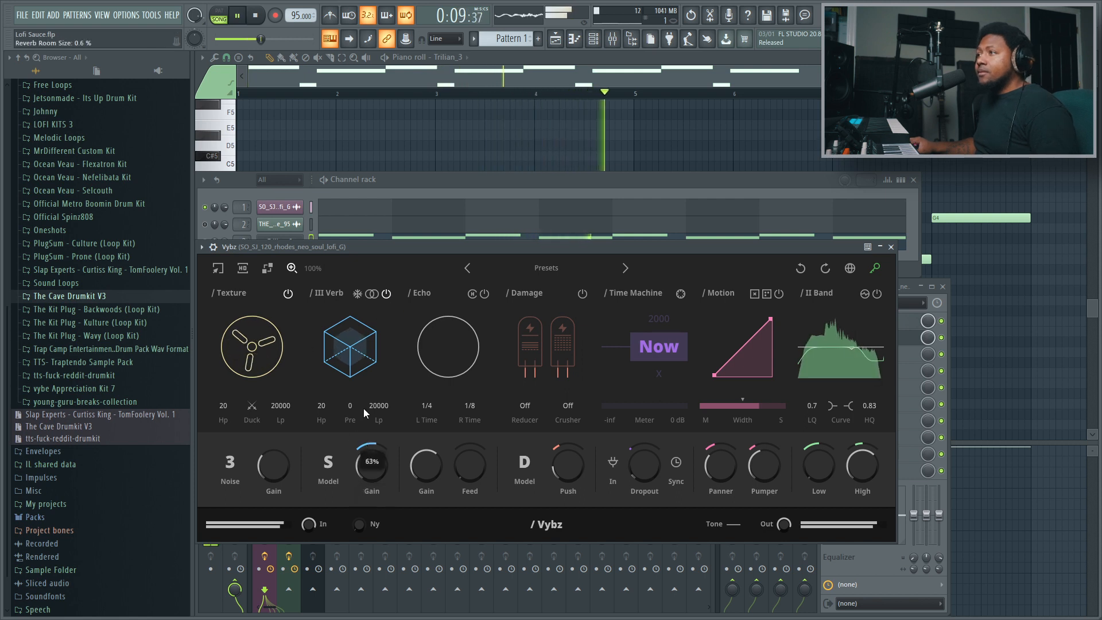
left_click(332, 463)
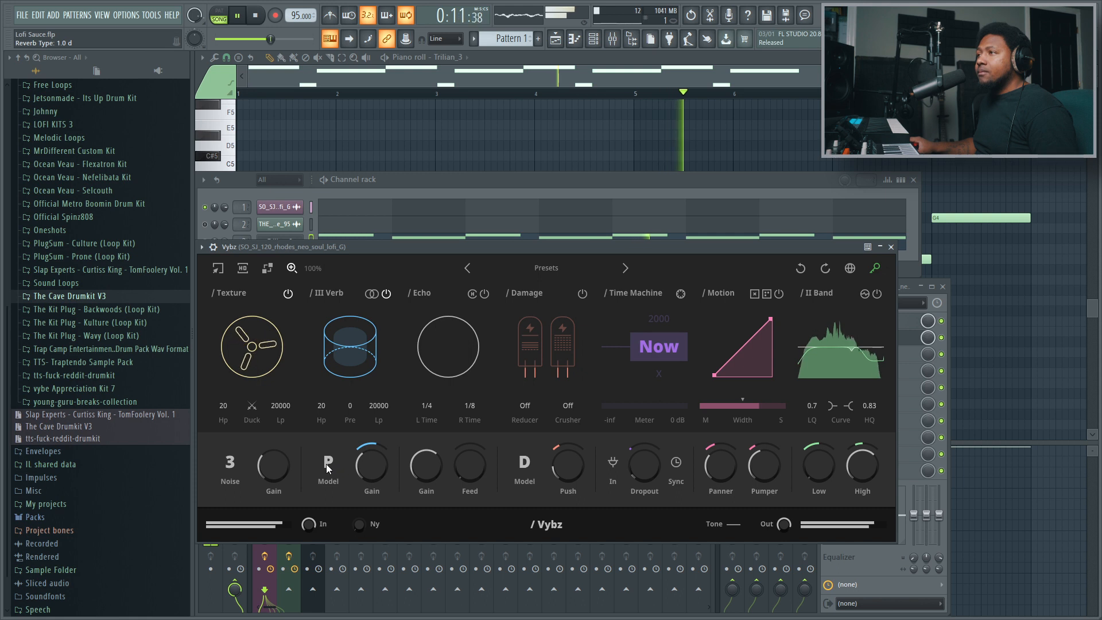
left_click(328, 467)
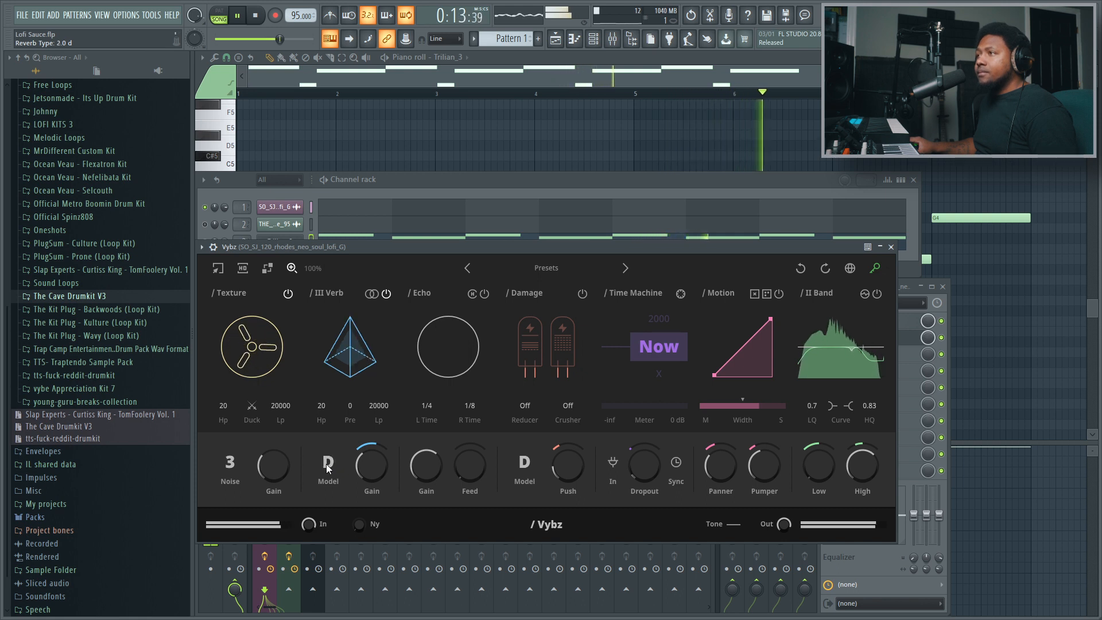
left_click_drag(370, 465, 363, 424)
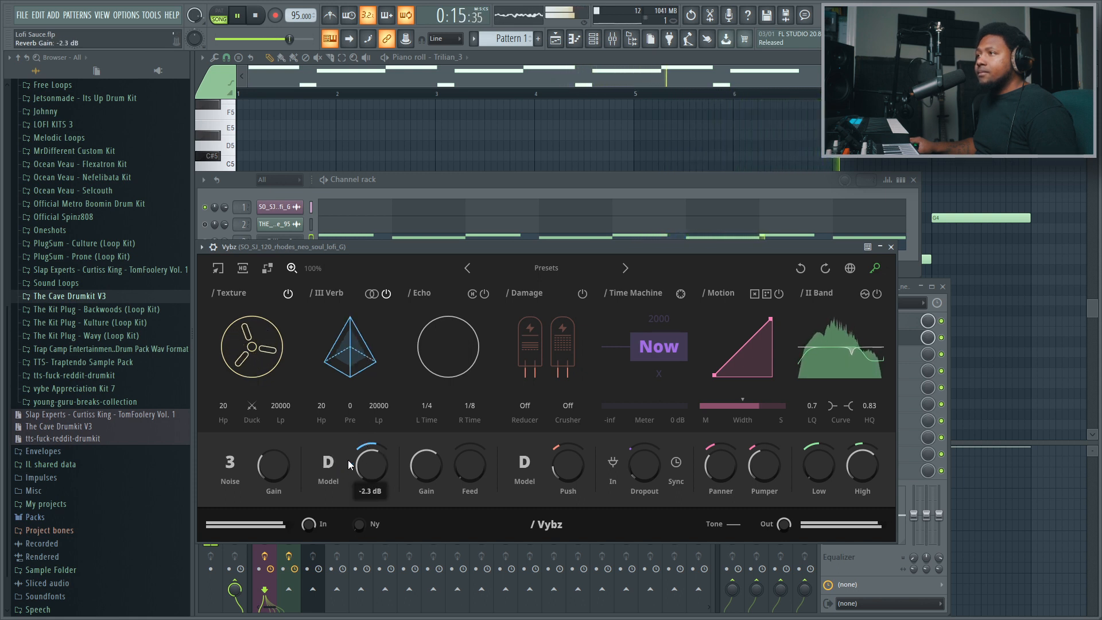
- Audition the III Verb models P, S and D over the playing loop, settle on S, and stop playback
left_click(333, 462)
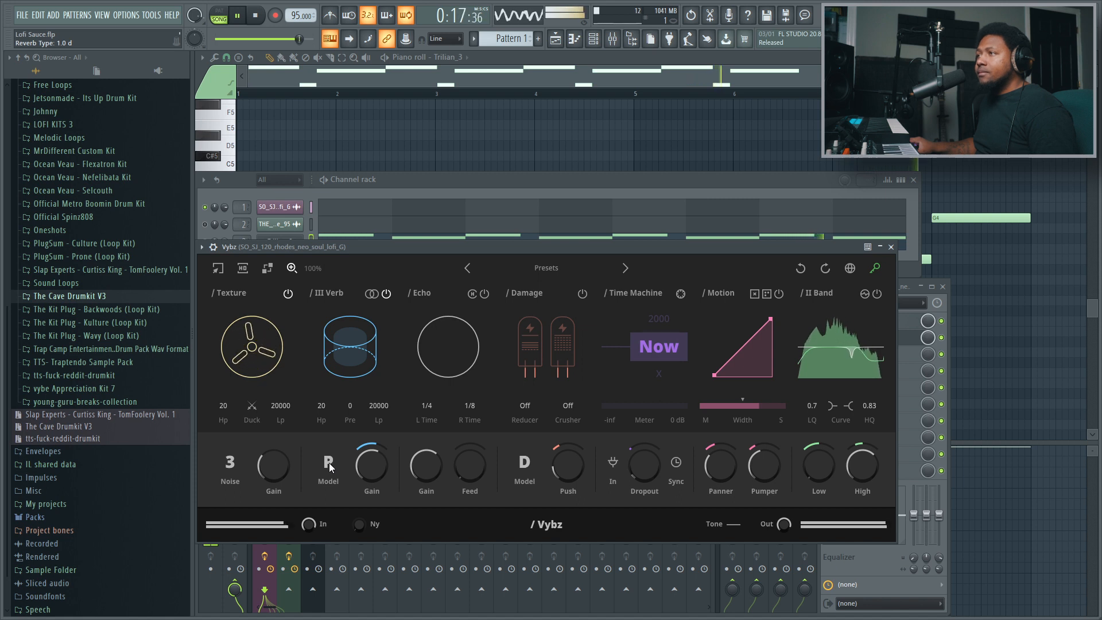
left_click(329, 463)
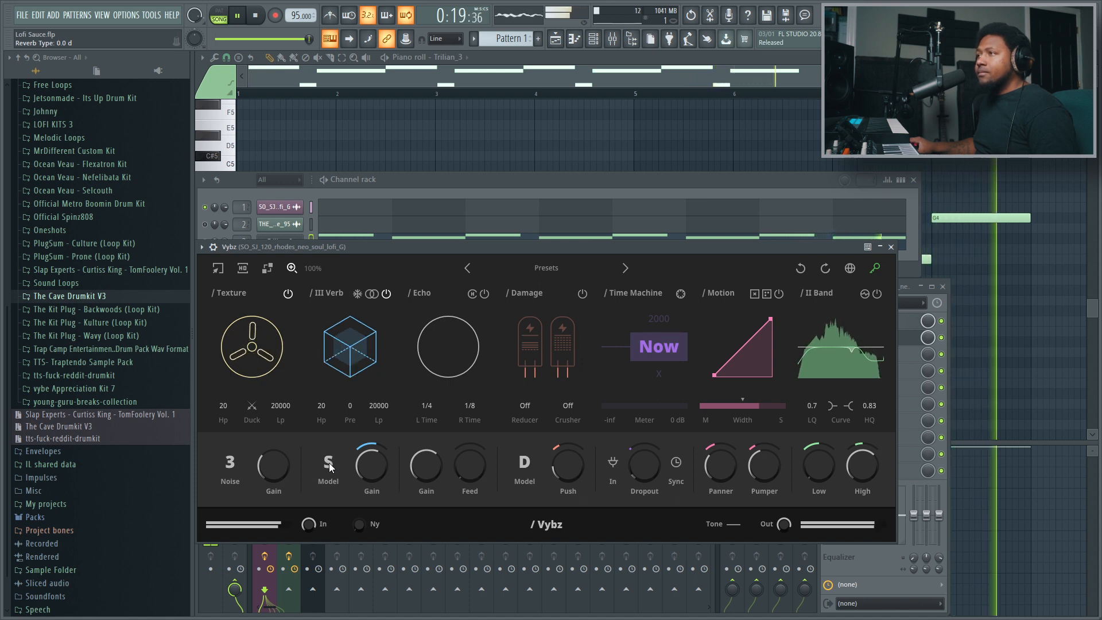
left_click(329, 463)
left_click(329, 463)
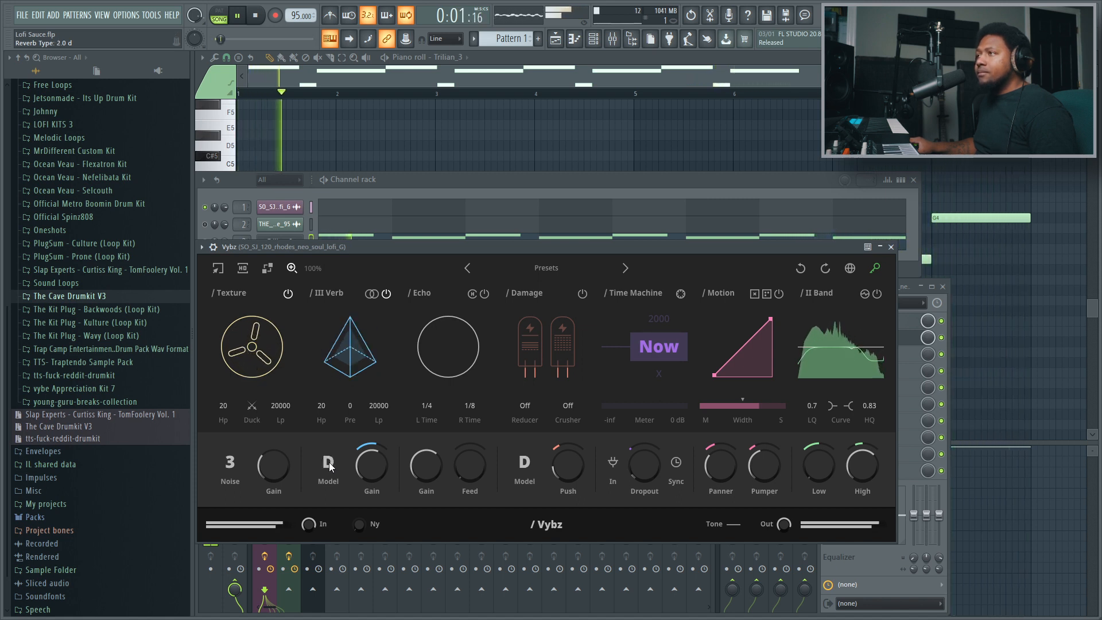
scroll(329, 463, "down", 1)
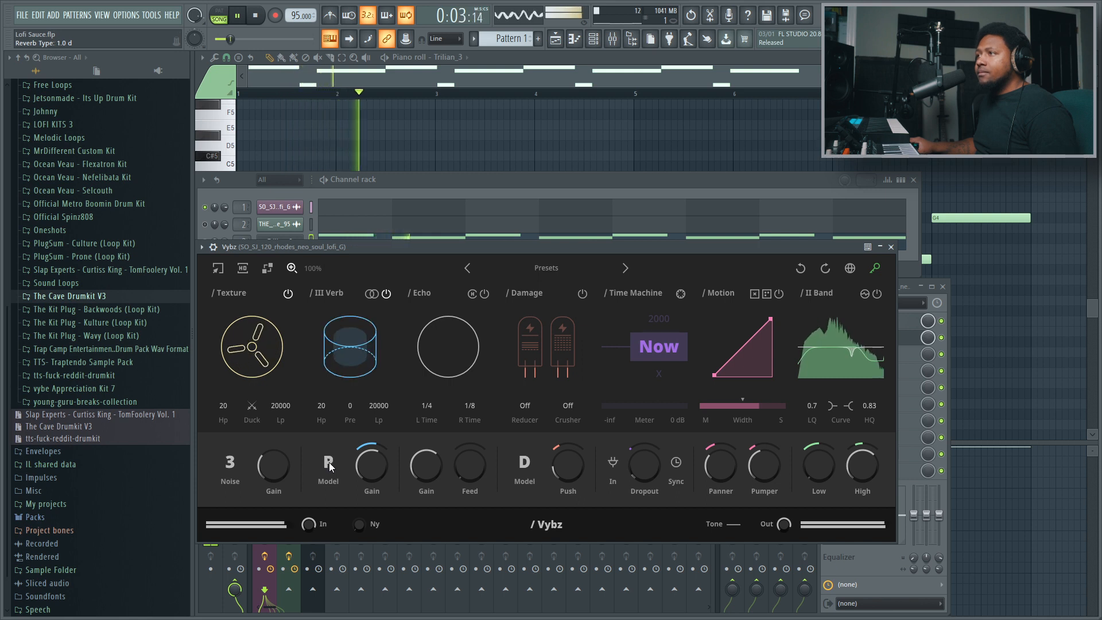
scroll(329, 463, "down", 1)
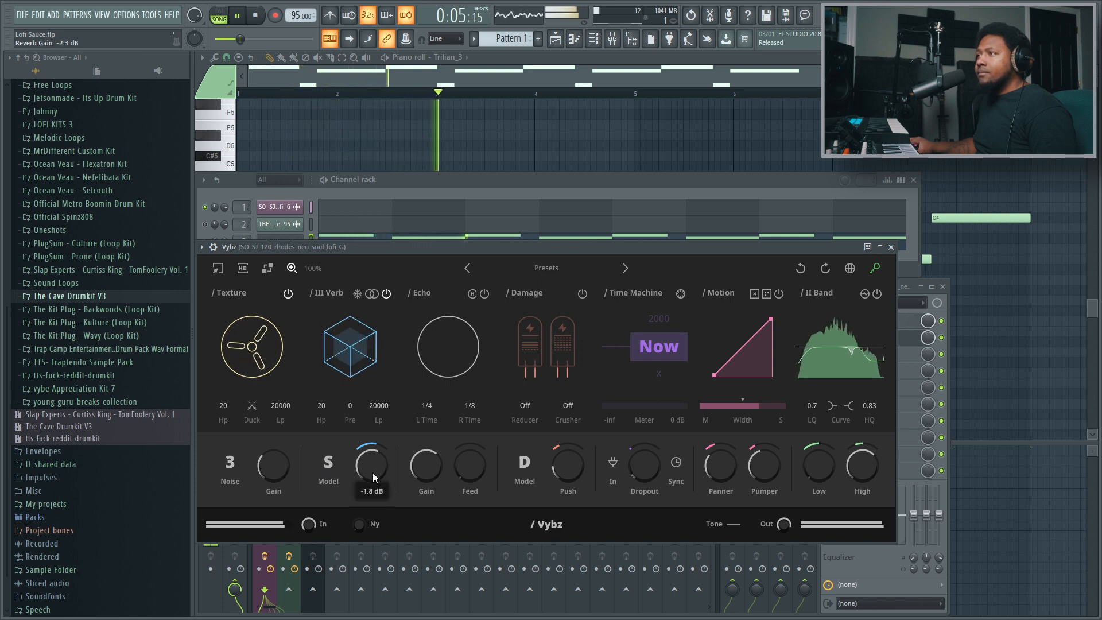
scroll(374, 477, "down", 2)
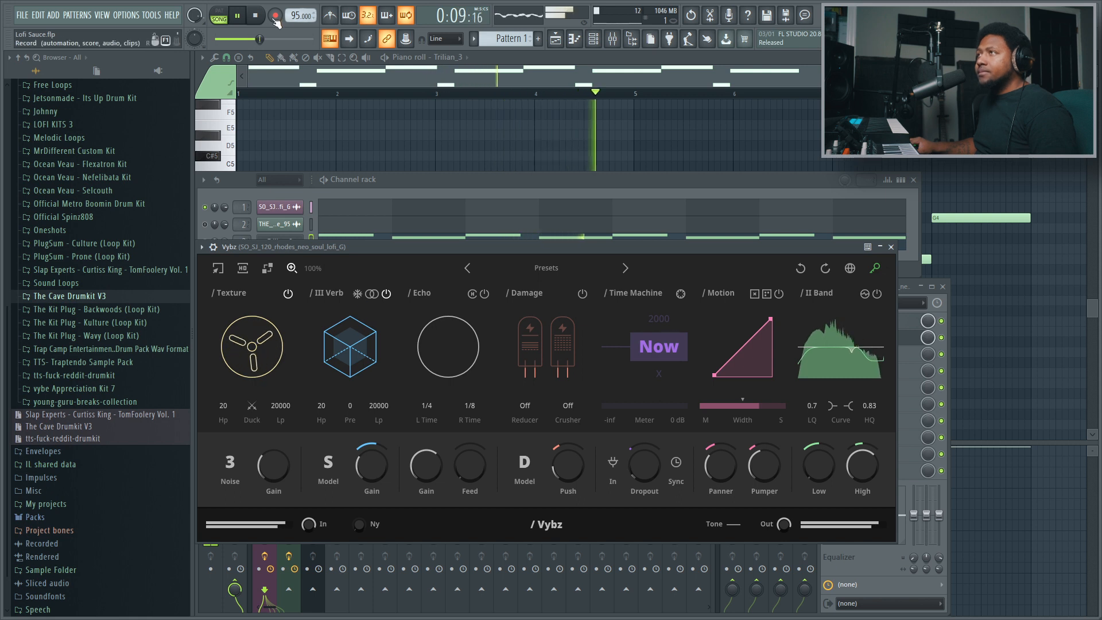
key("space")
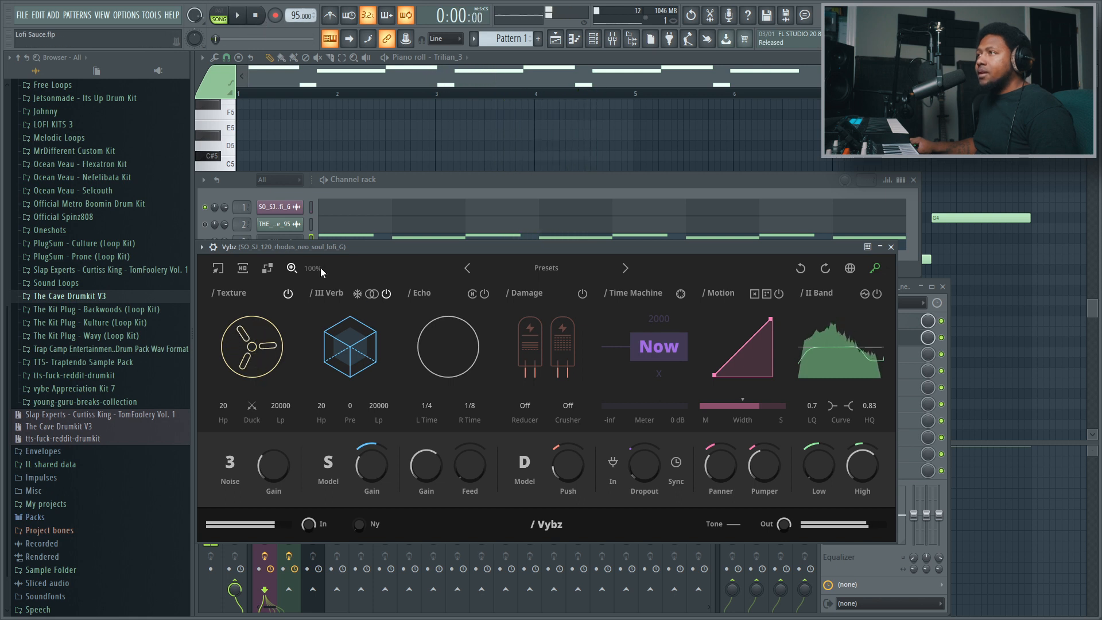
- Audition the reverb's freeze mode on the playing loop and stop playback
left_click(372, 293)
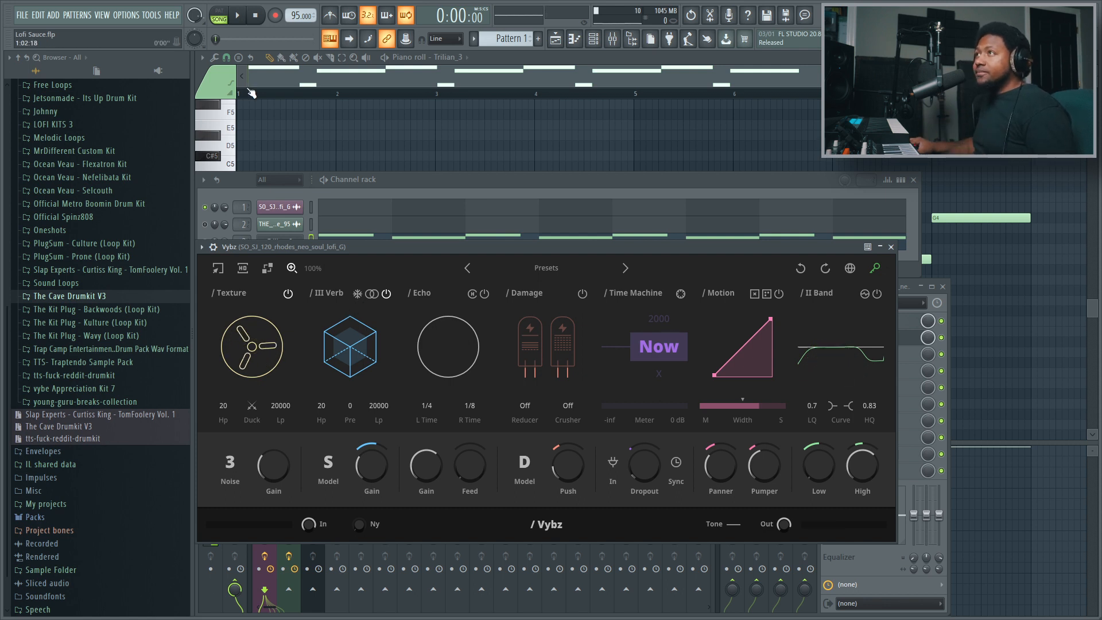
key("space")
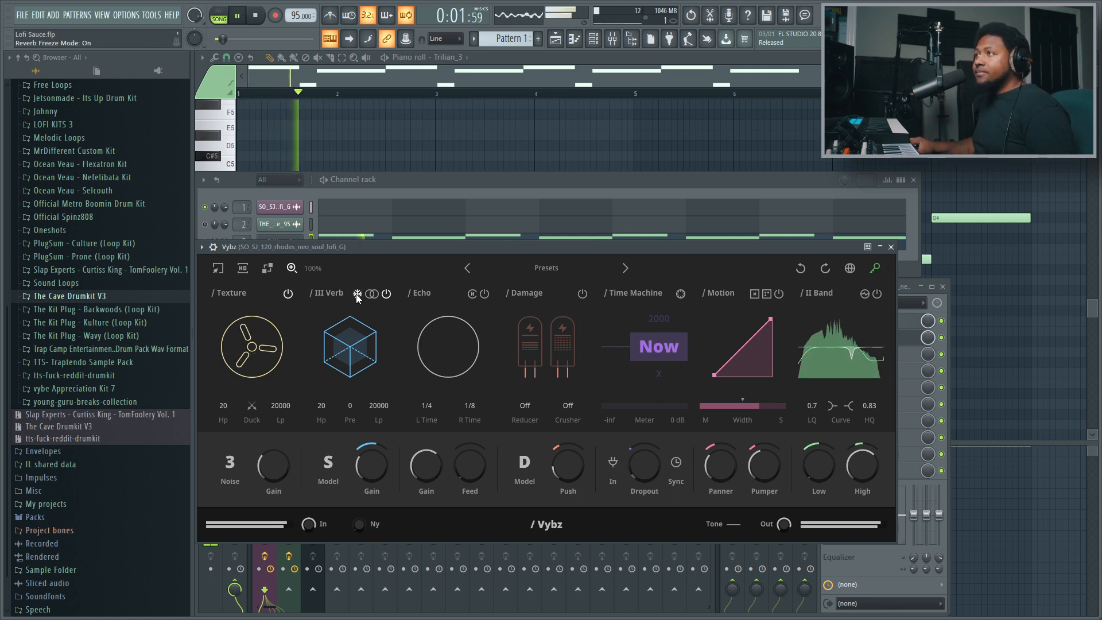
left_click(256, 16)
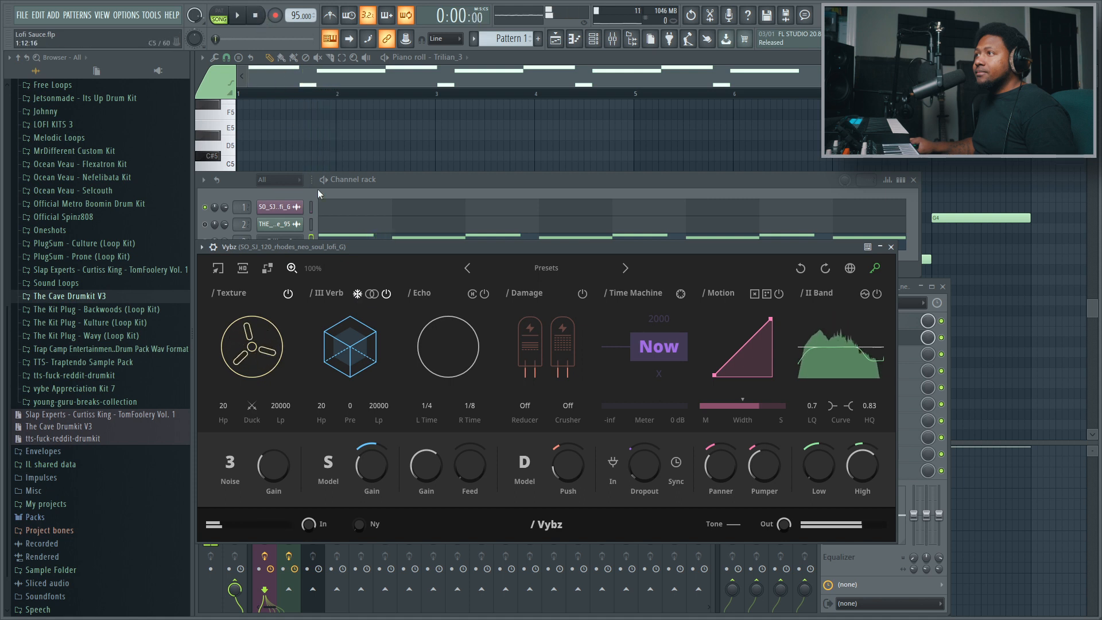
left_click_drag(367, 443, 363, 419)
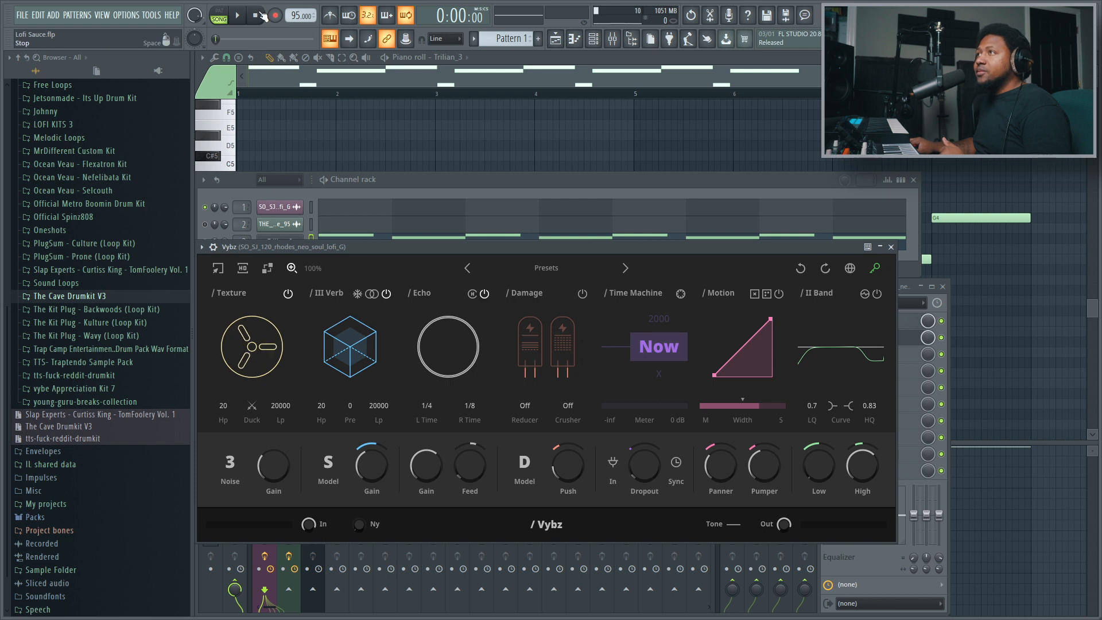
- With the loop playing, set the echo color to 0.6, toggle the echo's chorus to compare the sound, and stop playback
left_click(243, 19)
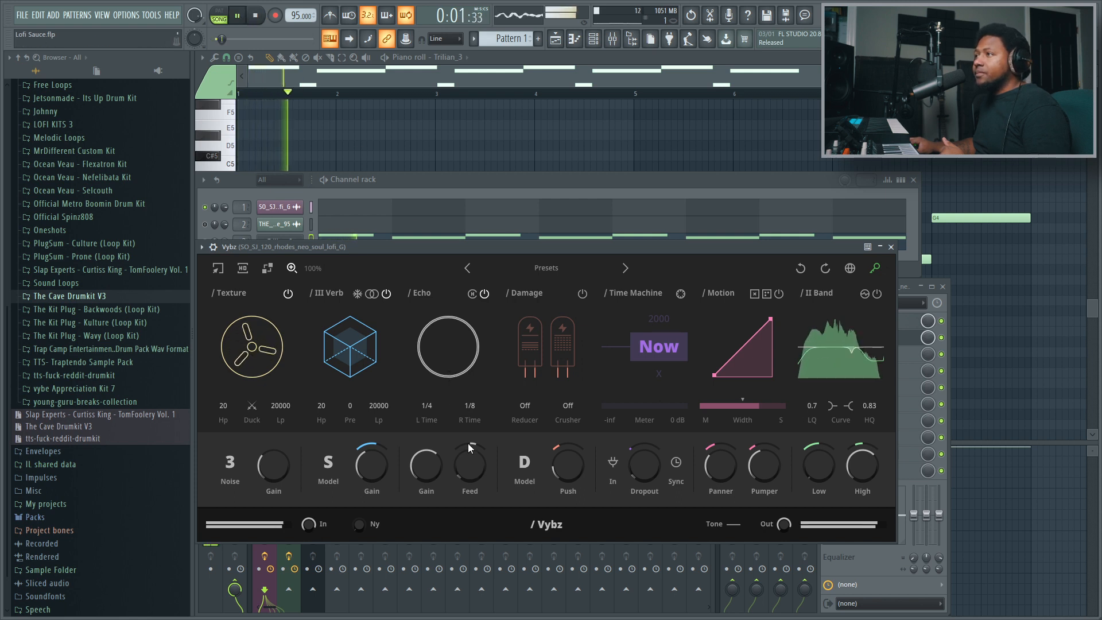
left_click_drag(458, 384, 476, 477)
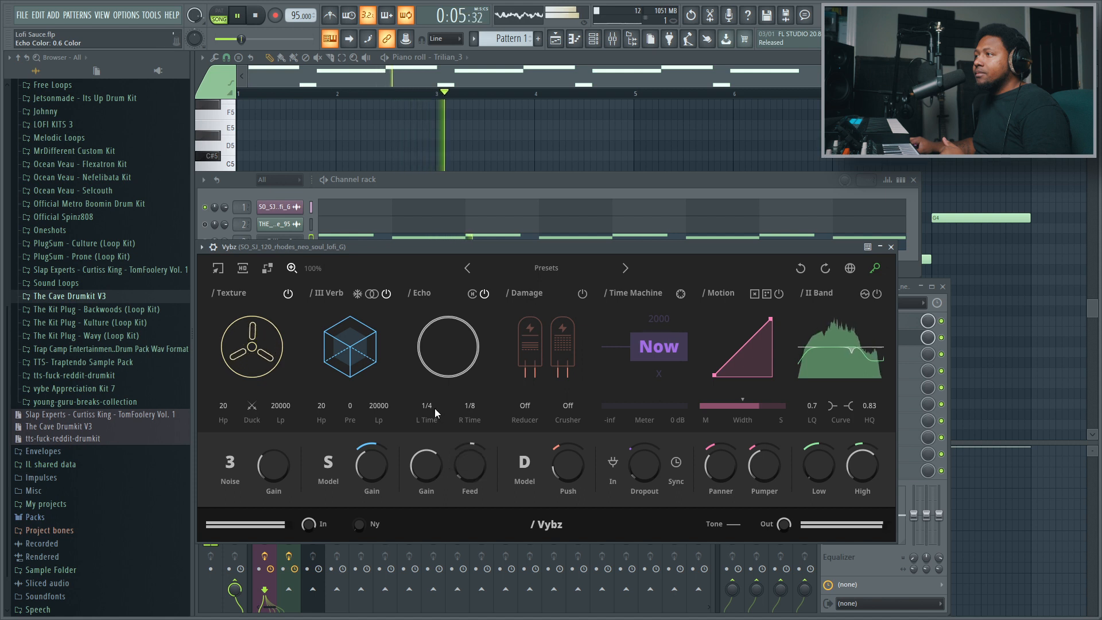
left_click(472, 294)
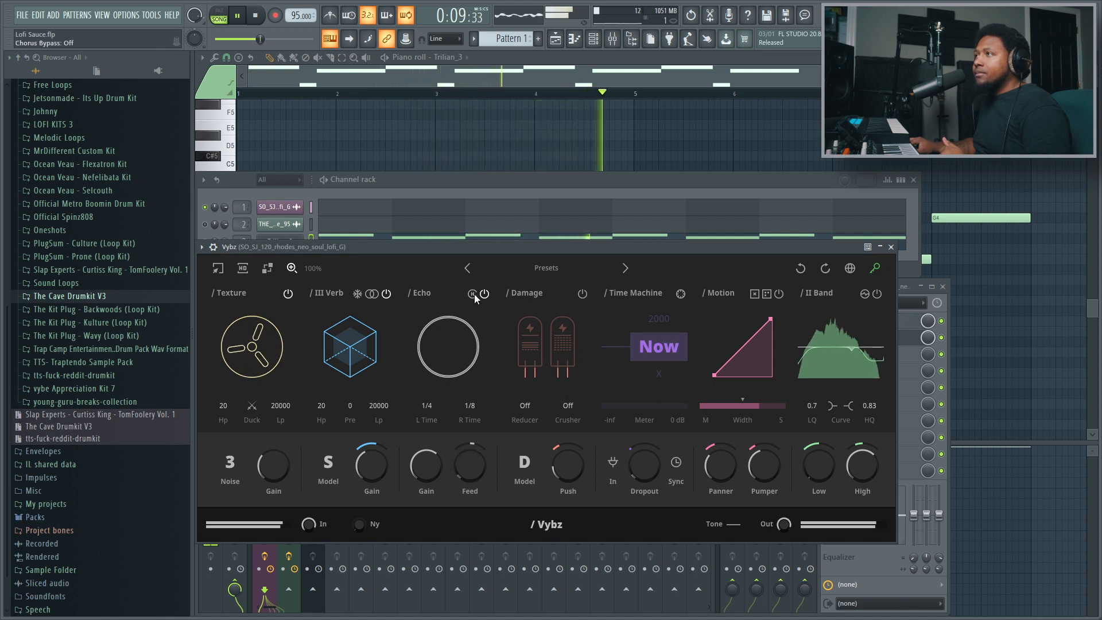
left_click(474, 296)
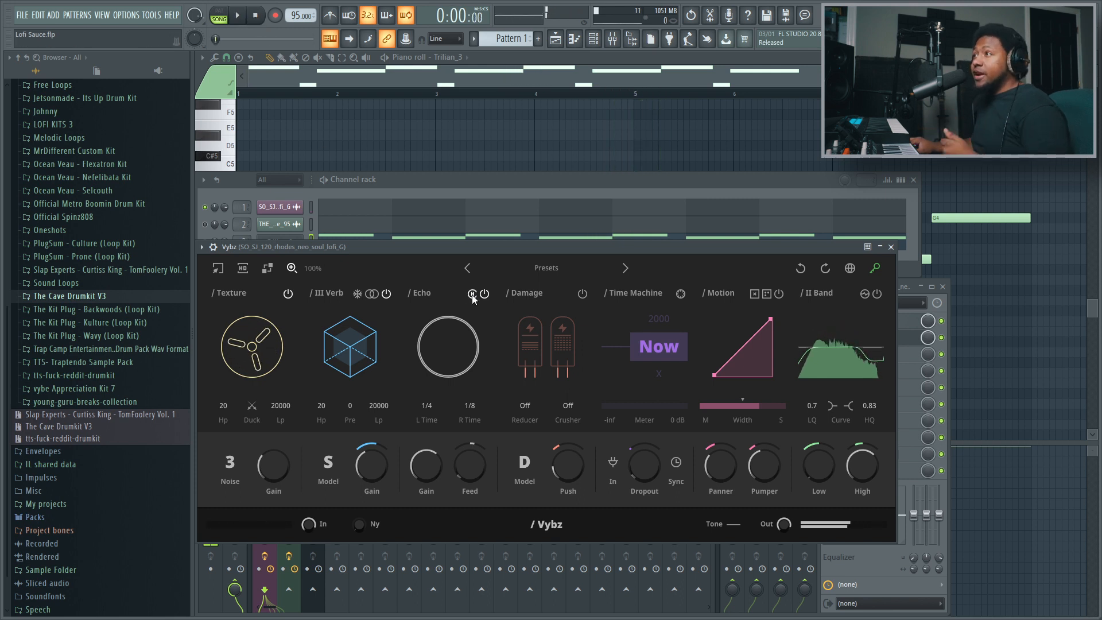
key("space")
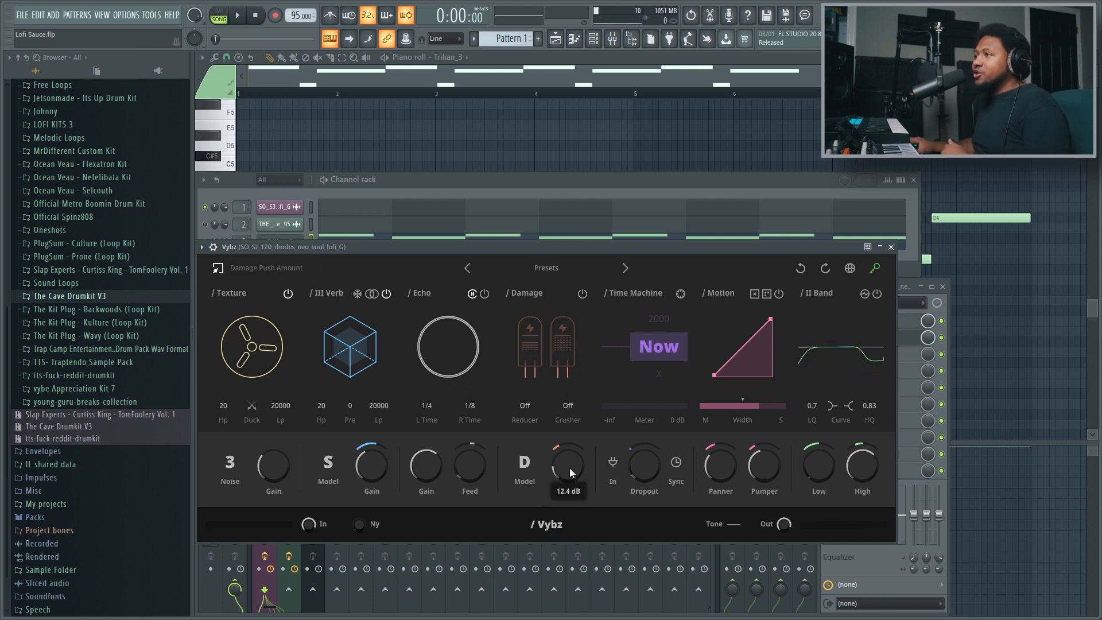
- Turn on the Damage module with model S1 and set its push to 22.5 dB while the loop plays
left_click_drag(569, 467, 568, 439)
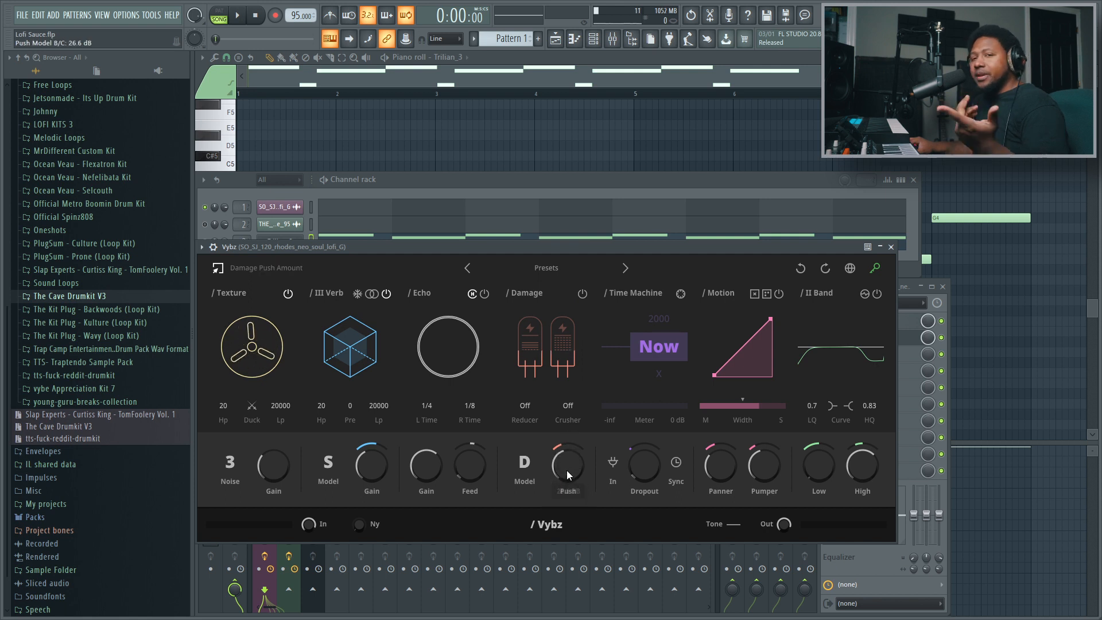
left_click(240, 18)
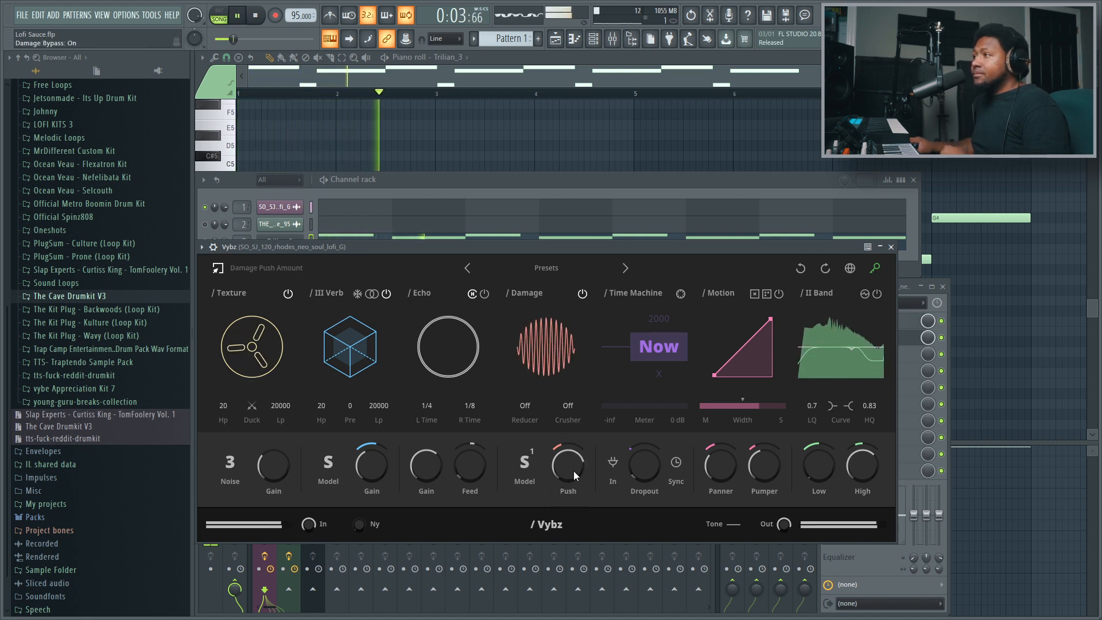
left_click_drag(570, 468, 581, 532)
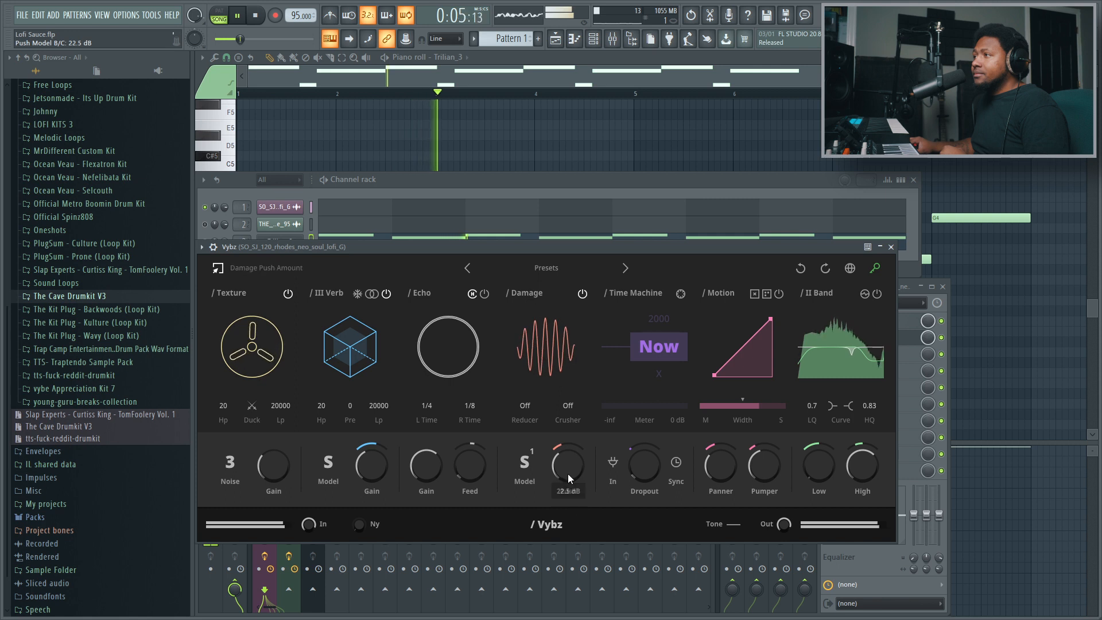
- Audition the Damage models S2, S3 and W, return to model D, and stop playback
left_click(529, 462)
left_click(526, 465)
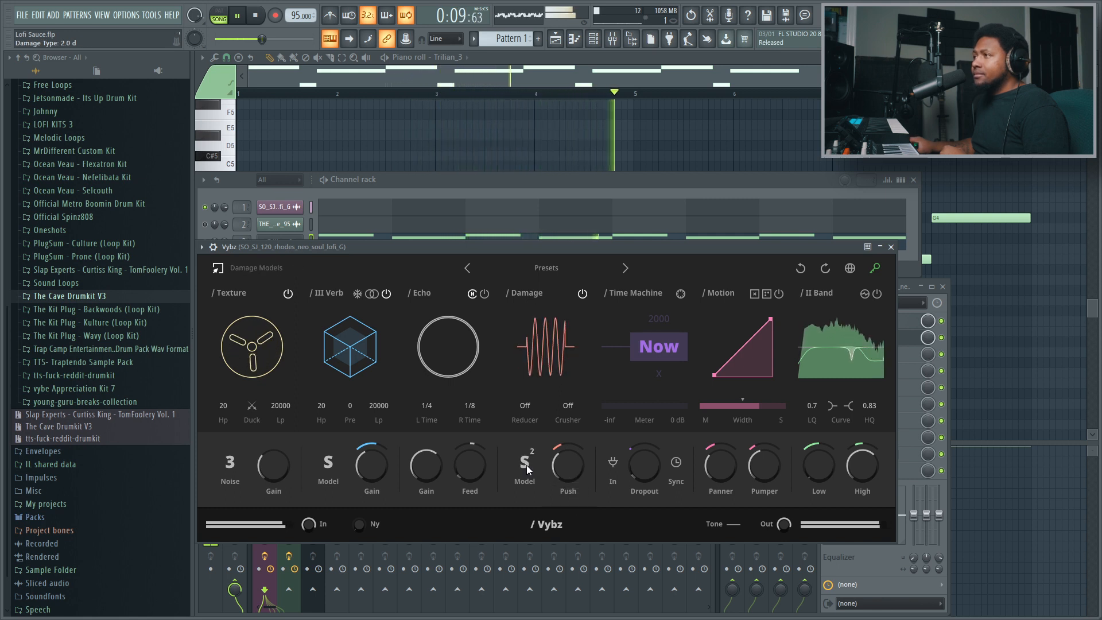
left_click(526, 465)
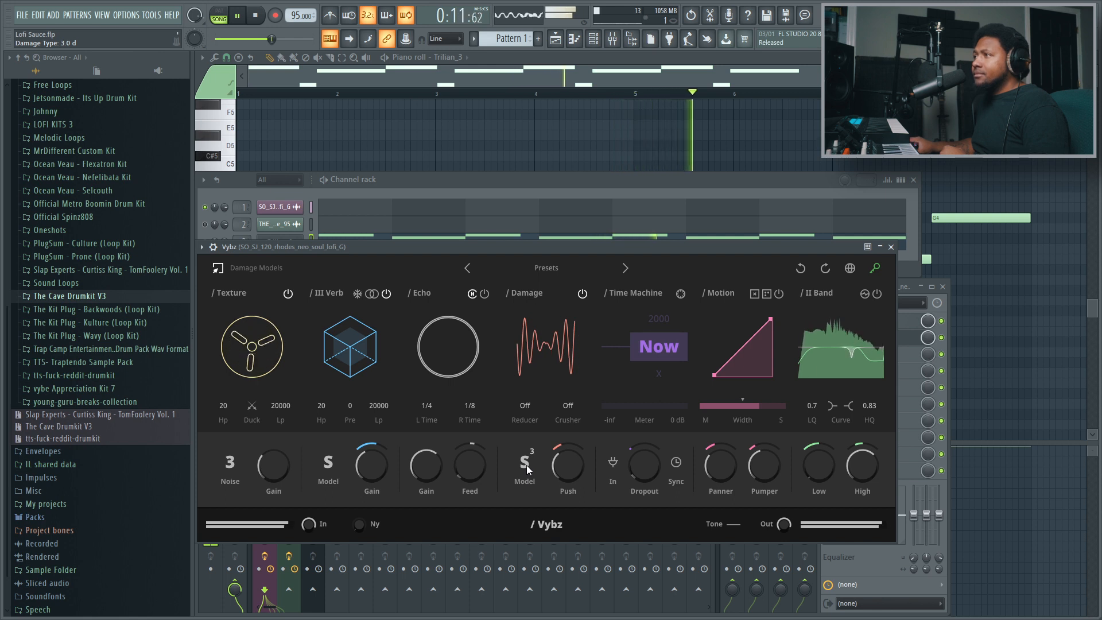
left_click(526, 466)
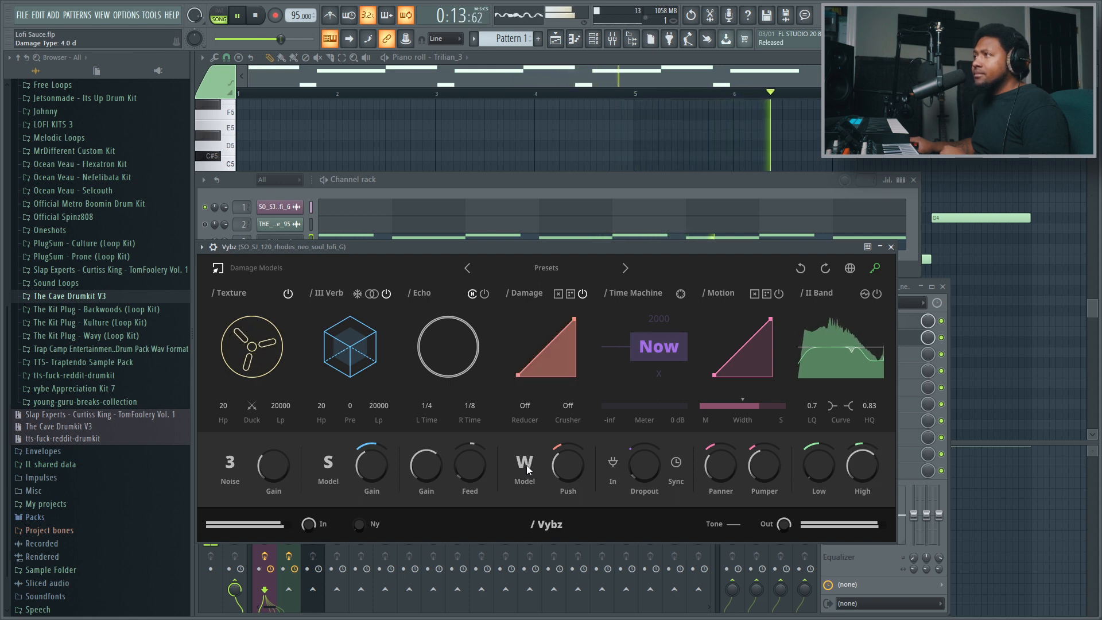
scroll(526, 465, "down", 1)
left_click(526, 465)
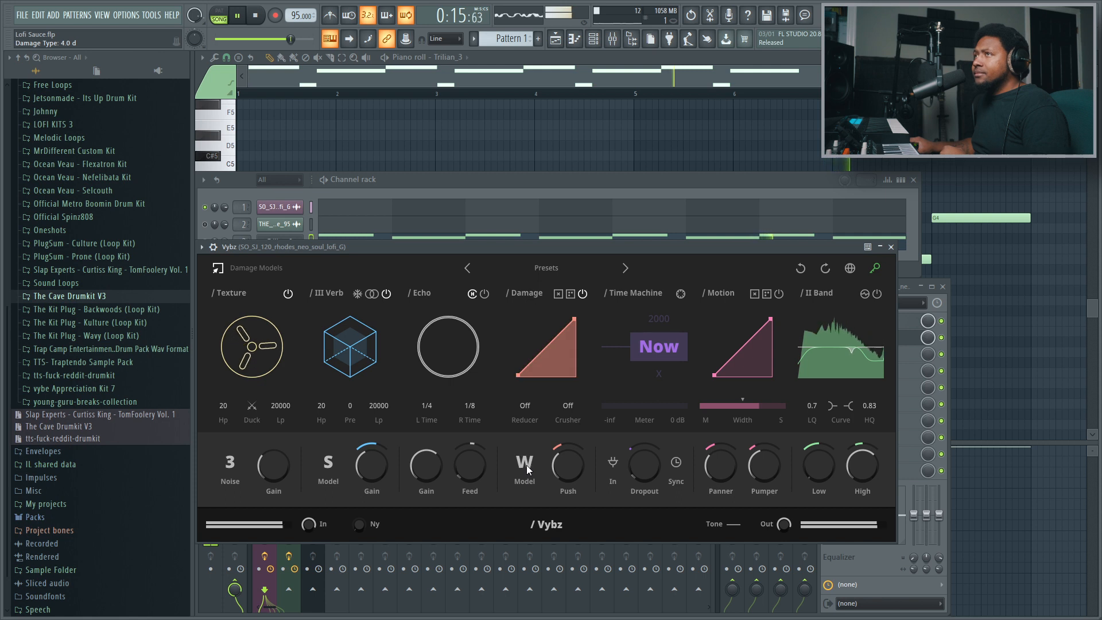
scroll(526, 465, "down", 4)
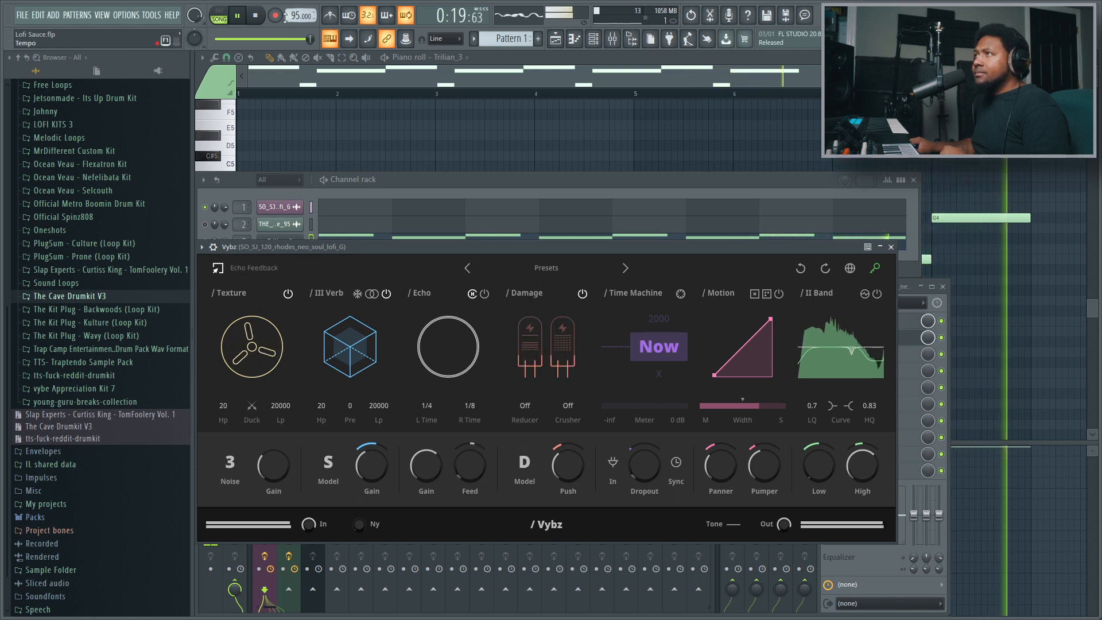
left_click(265, 17)
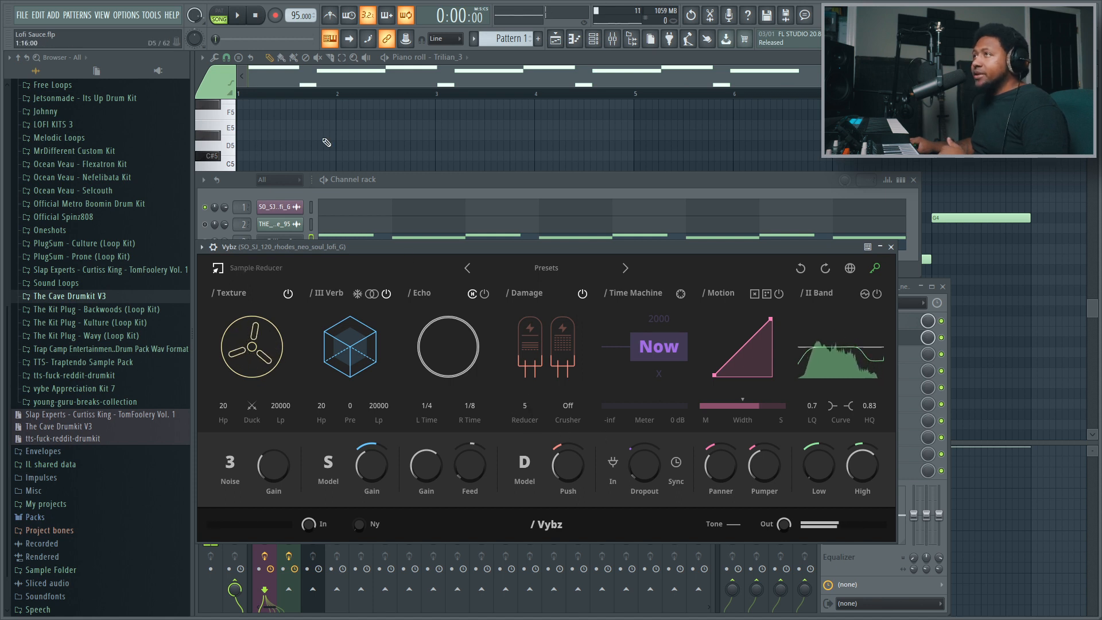
- With the loop playing, set the Damage reducer to 12 and the crusher to 7, and stop playback
left_click(239, 16)
left_click_drag(525, 405, 569, 391)
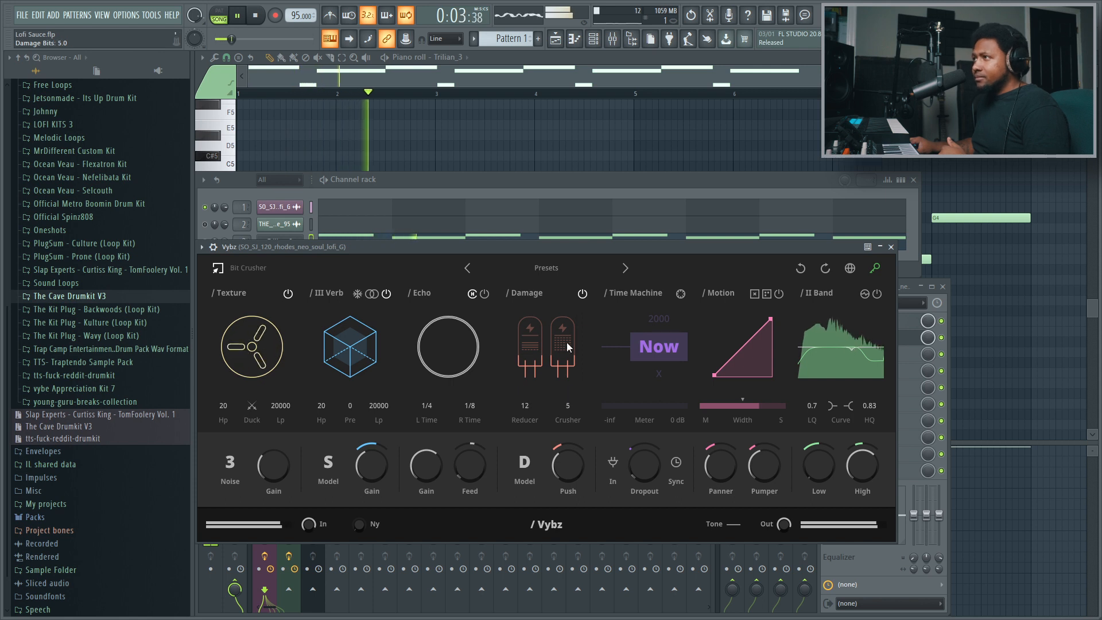
left_click_drag(577, 320, 577, 340)
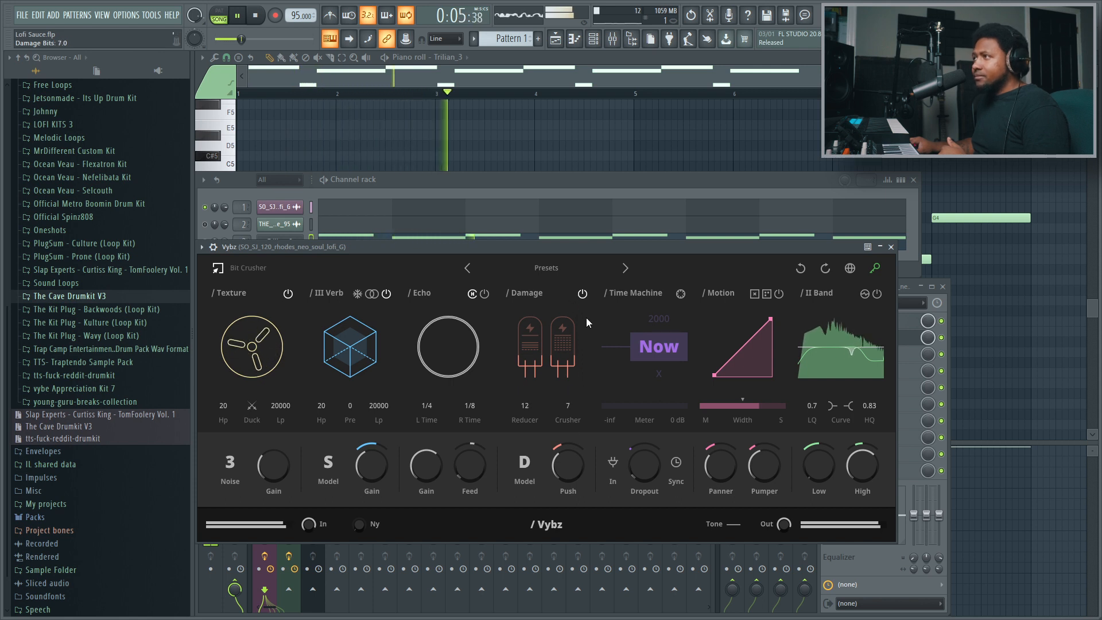
left_click(256, 16)
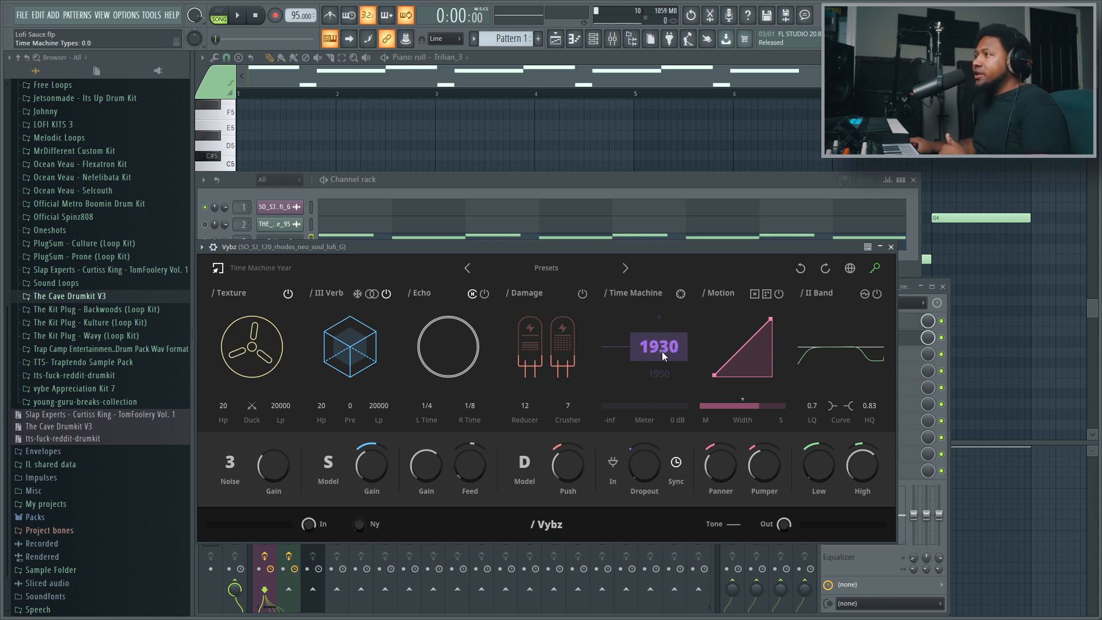
- Audition the Time Machine years from Now back to 1930 over the playing loop, and bring the year forward to 1970
scroll(662, 360, "down", 5)
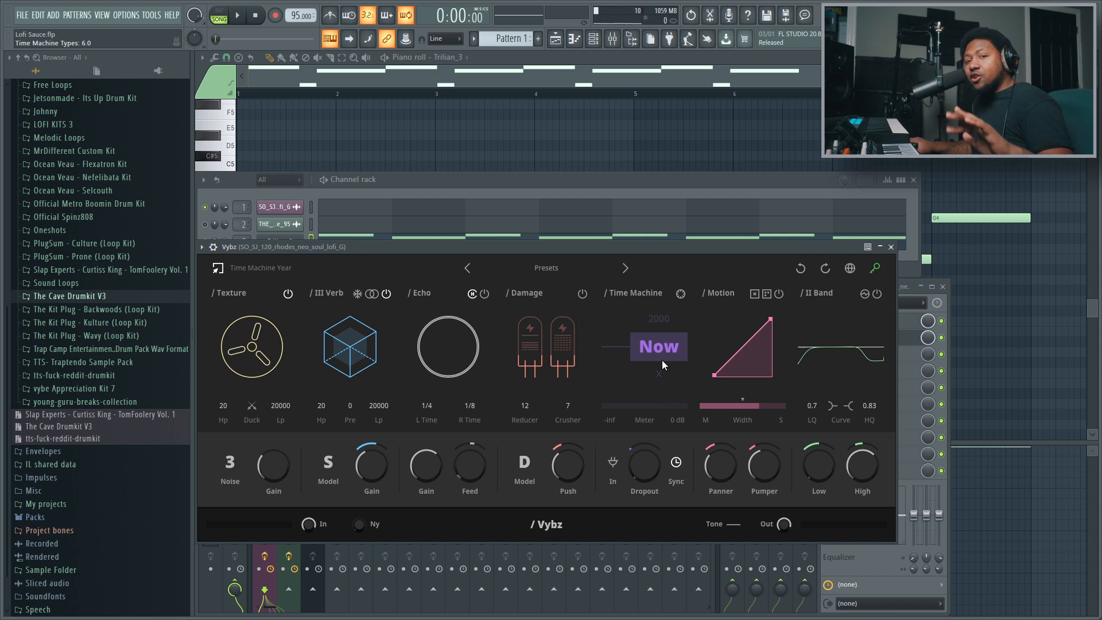
key("space")
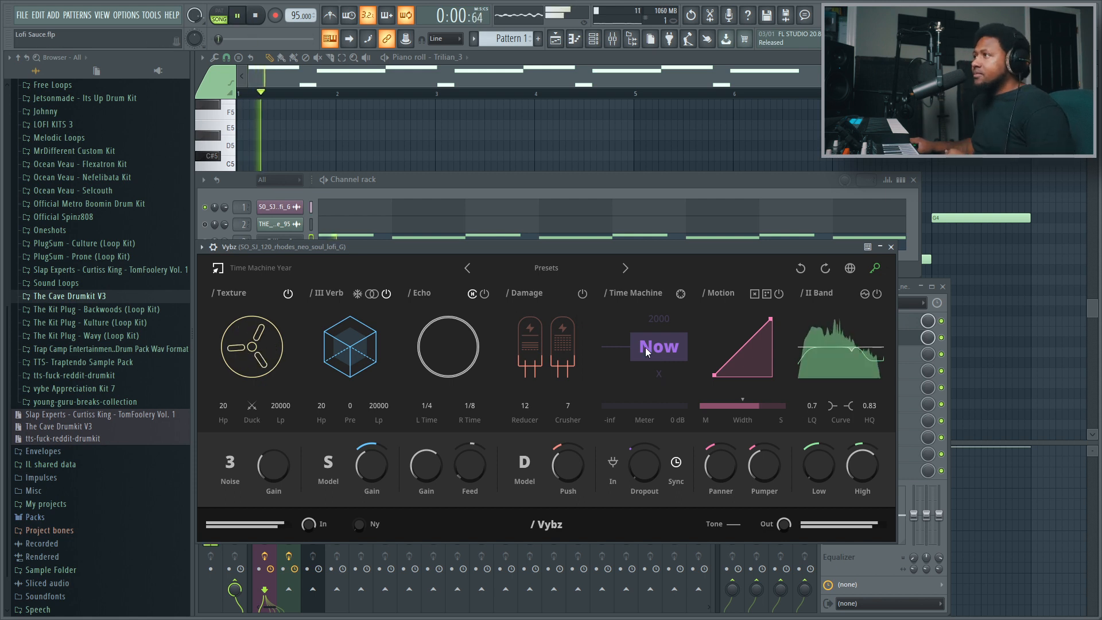
scroll(645, 347, "up", 3)
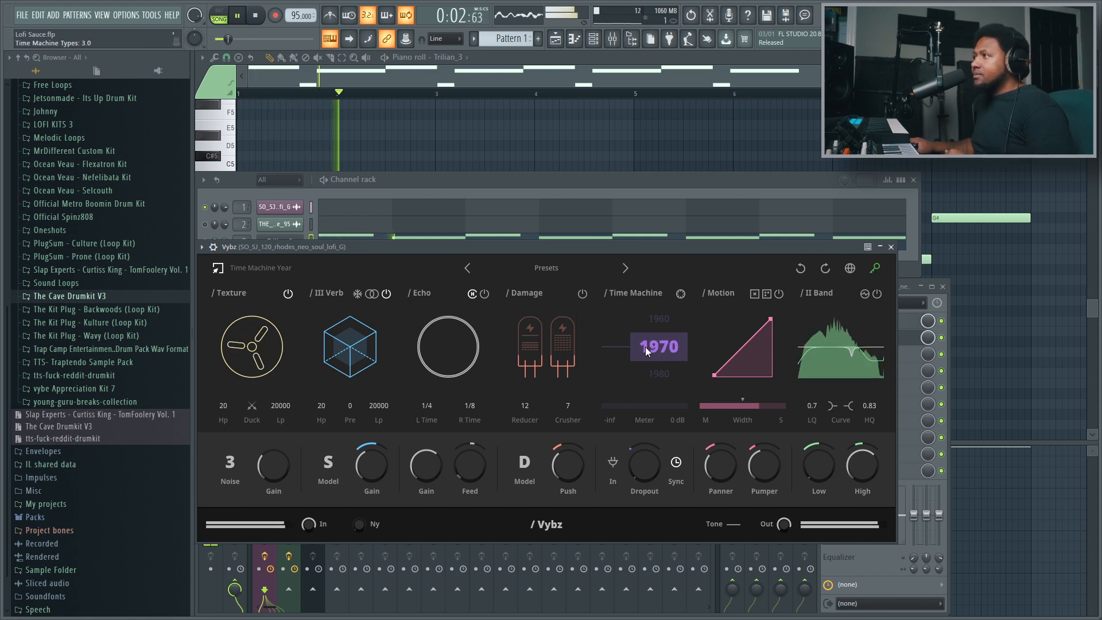
scroll(645, 347, "up", 1)
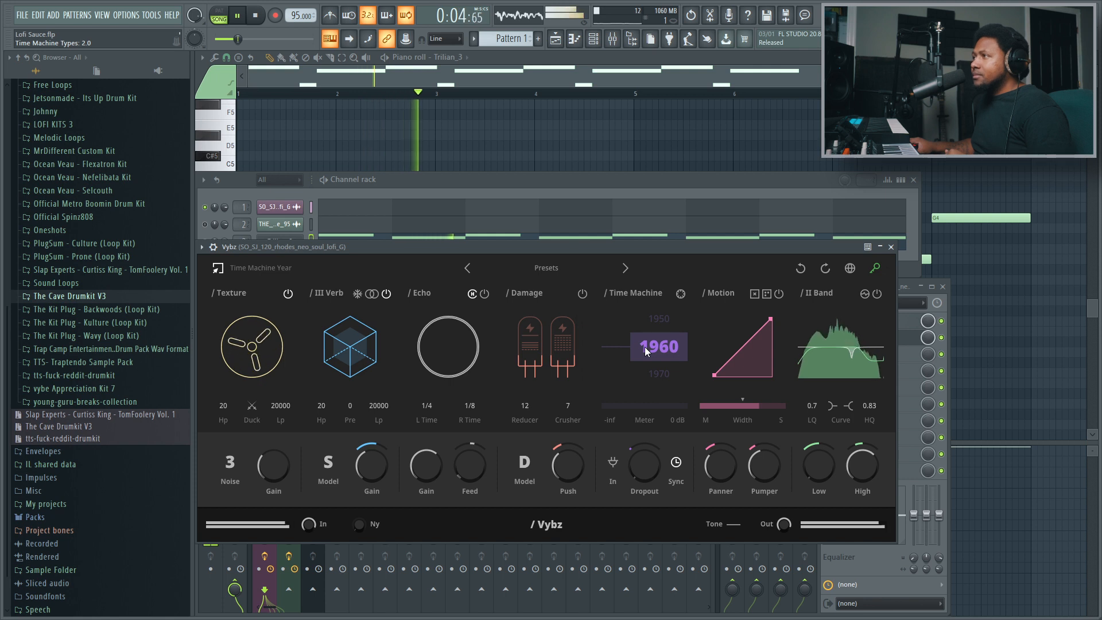
scroll(645, 347, "up", 2)
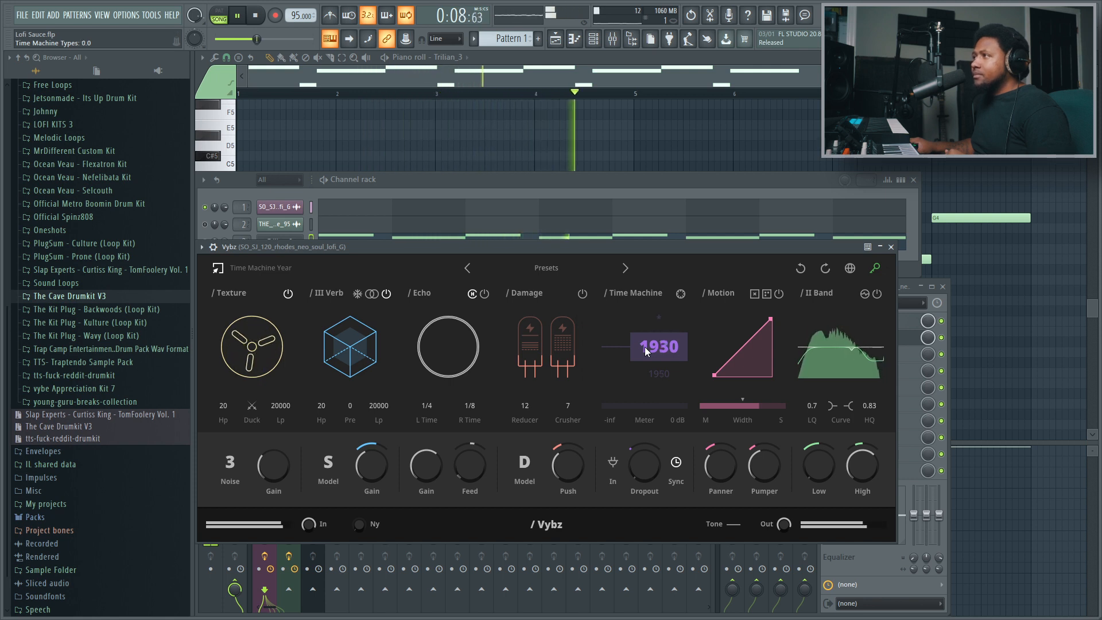
scroll(650, 353, "down", 1)
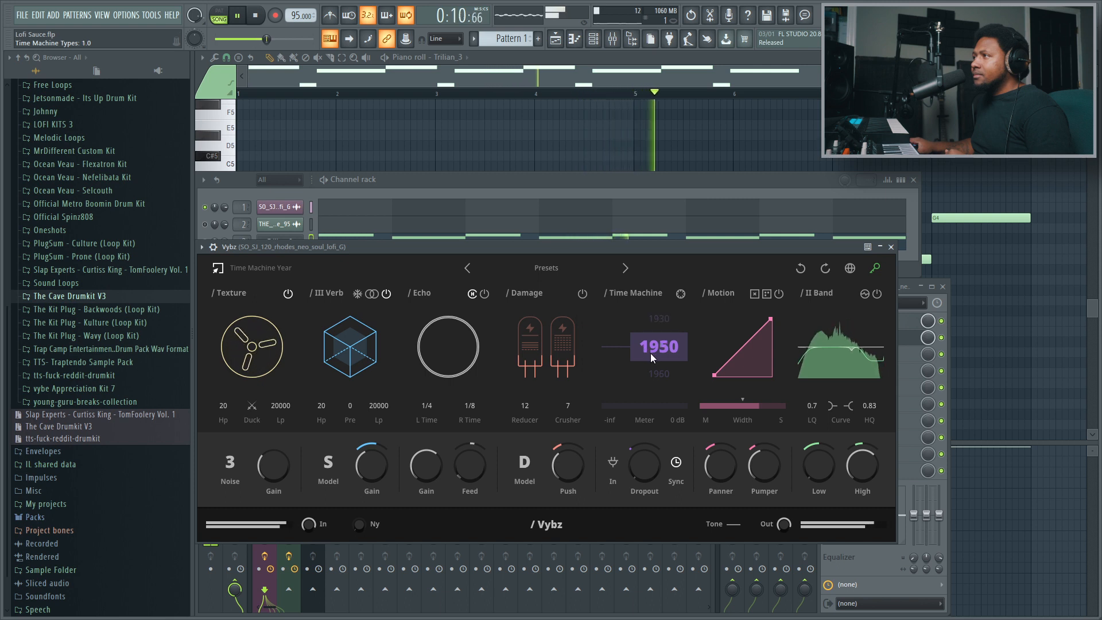
scroll(650, 353, "down", 2)
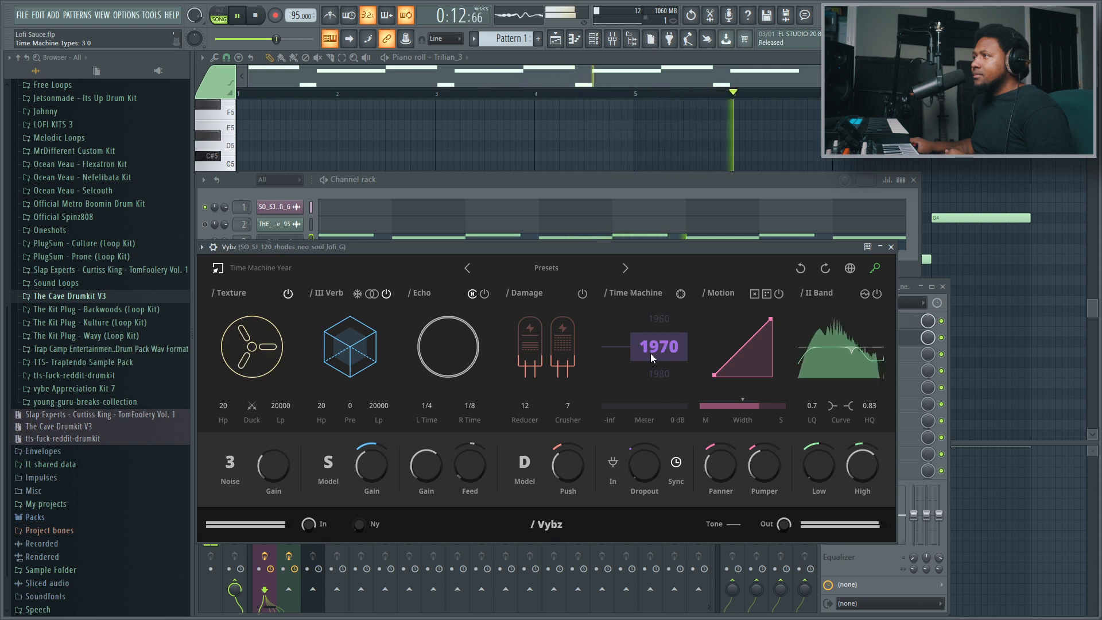
- Compare the Time Machine year 1970 with its neighbour over the loop, and audition the dropout mix at 85%
scroll(650, 353, "down", 1)
scroll(650, 353, "up", 1)
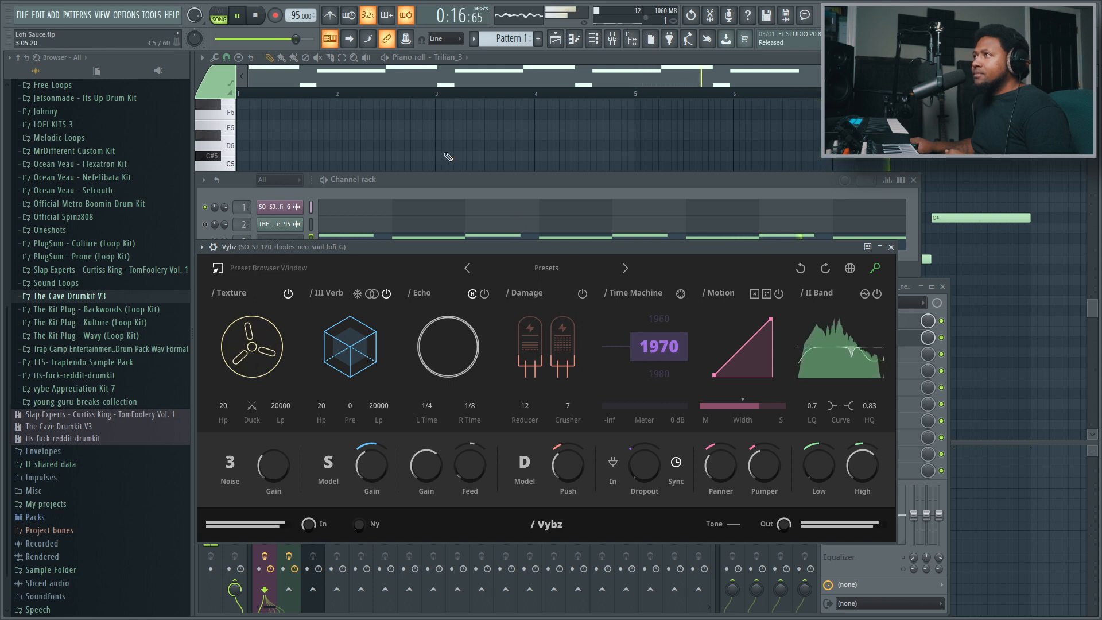
key("space")
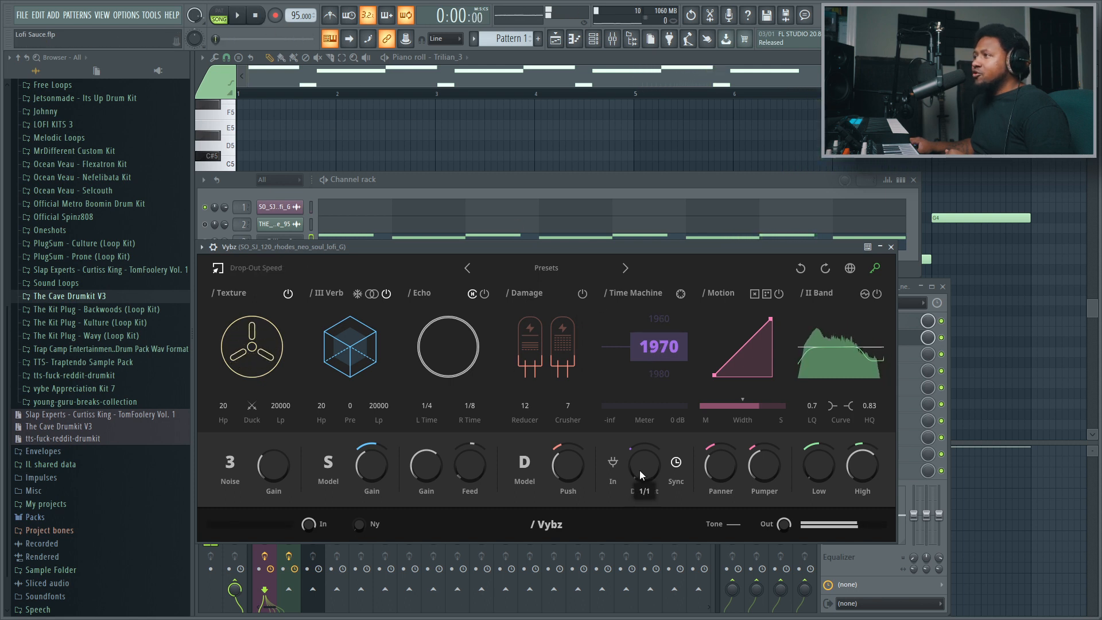
left_click_drag(640, 470, 626, 386)
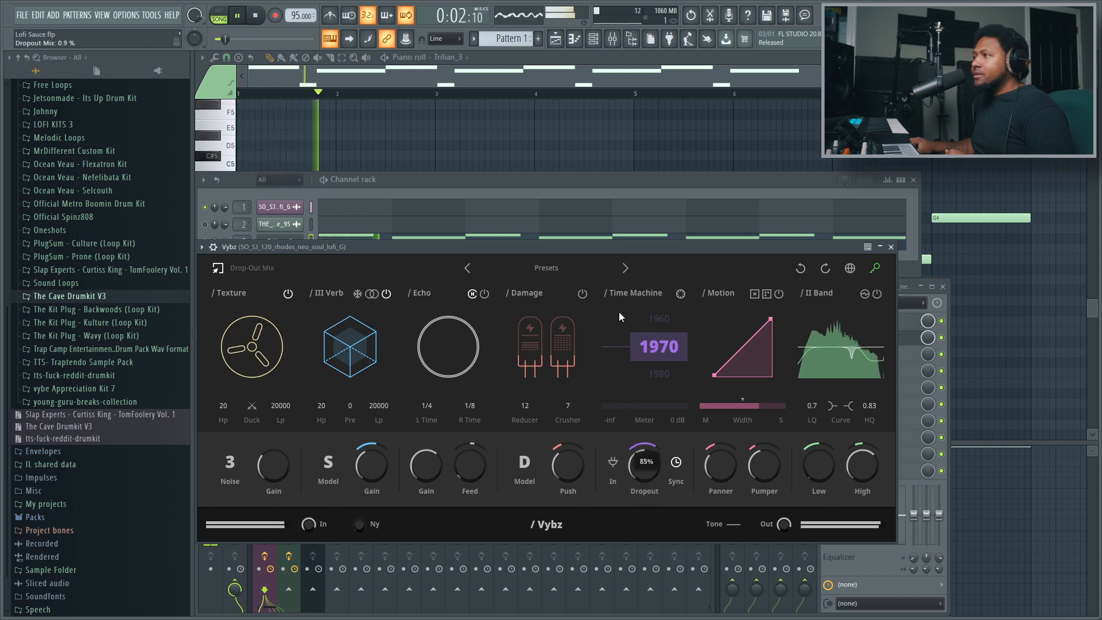
left_click_drag(644, 467, 646, 442)
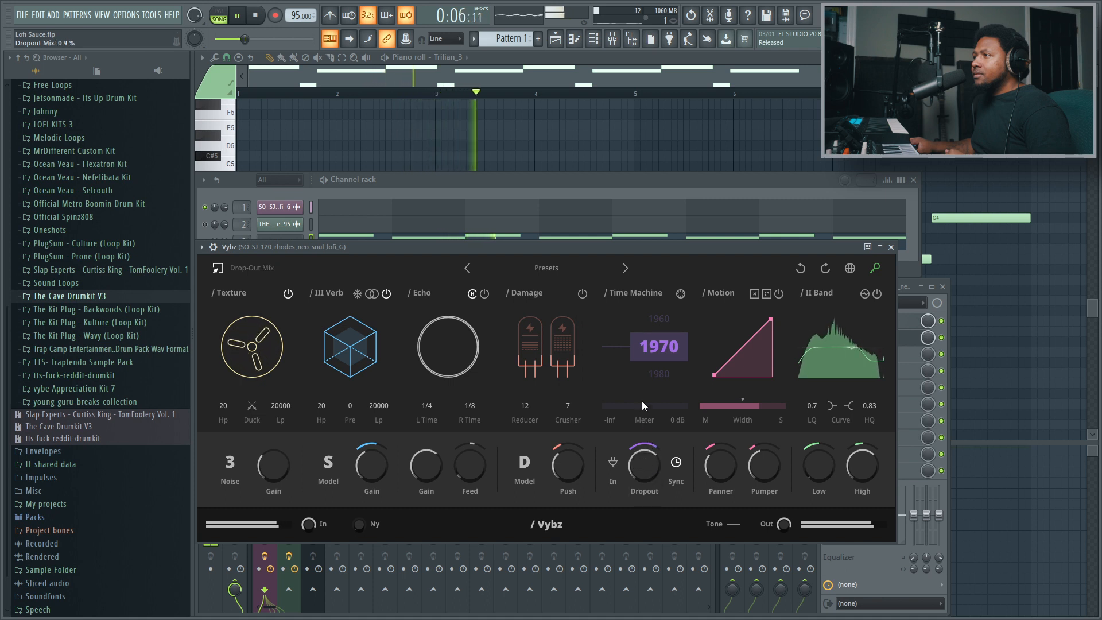
- Set the Time Machine year to 1980, play the loop to hear it, and stop playback
scroll(665, 343, "up", 1)
scroll(668, 345, "up", 1)
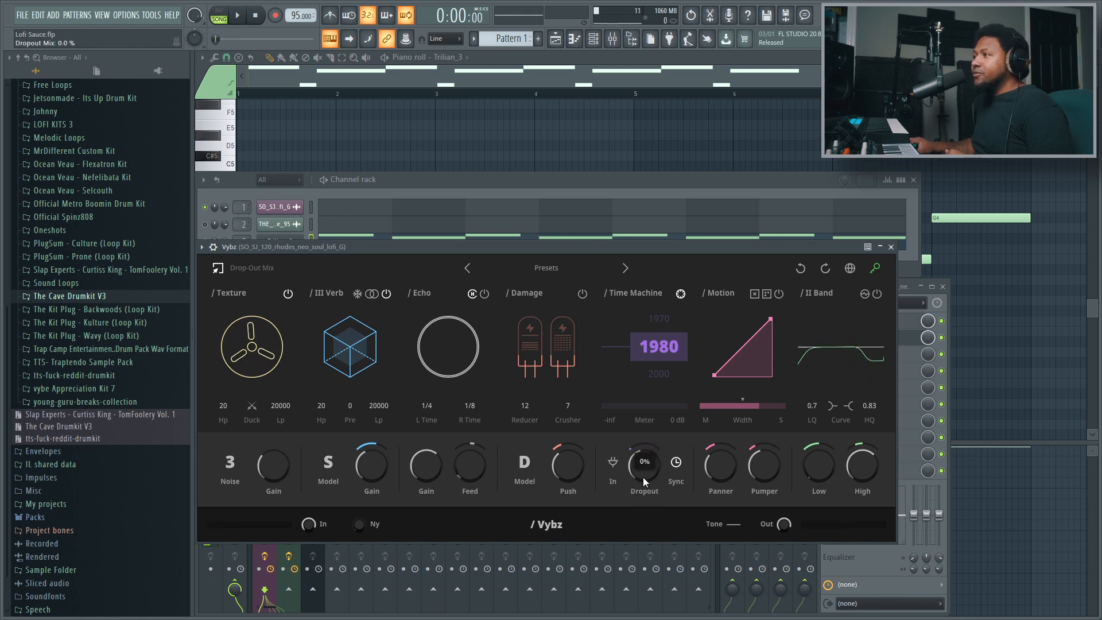
left_click(241, 17)
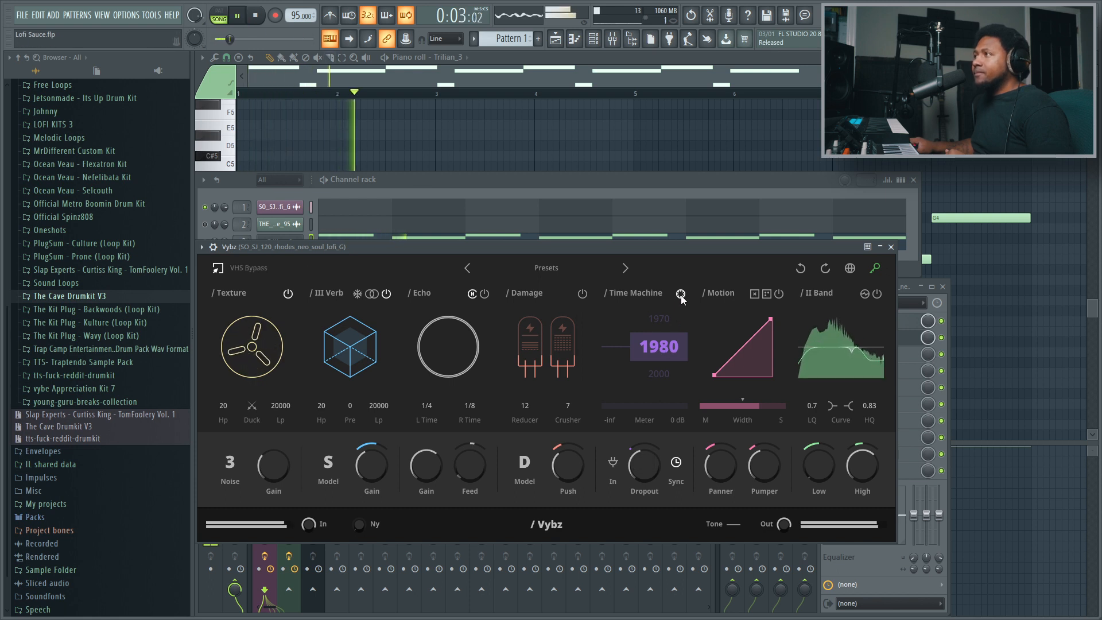
left_click(255, 18)
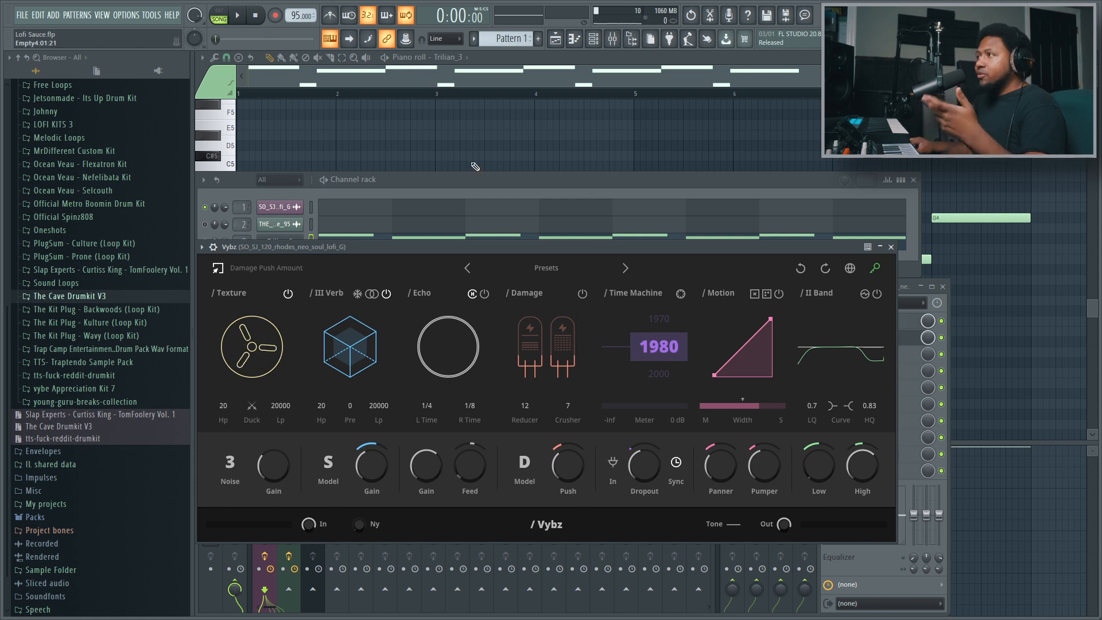
- With the loop playing, turn on the Motion module and set its panner speed to 1/8D and width to 166
key("space")
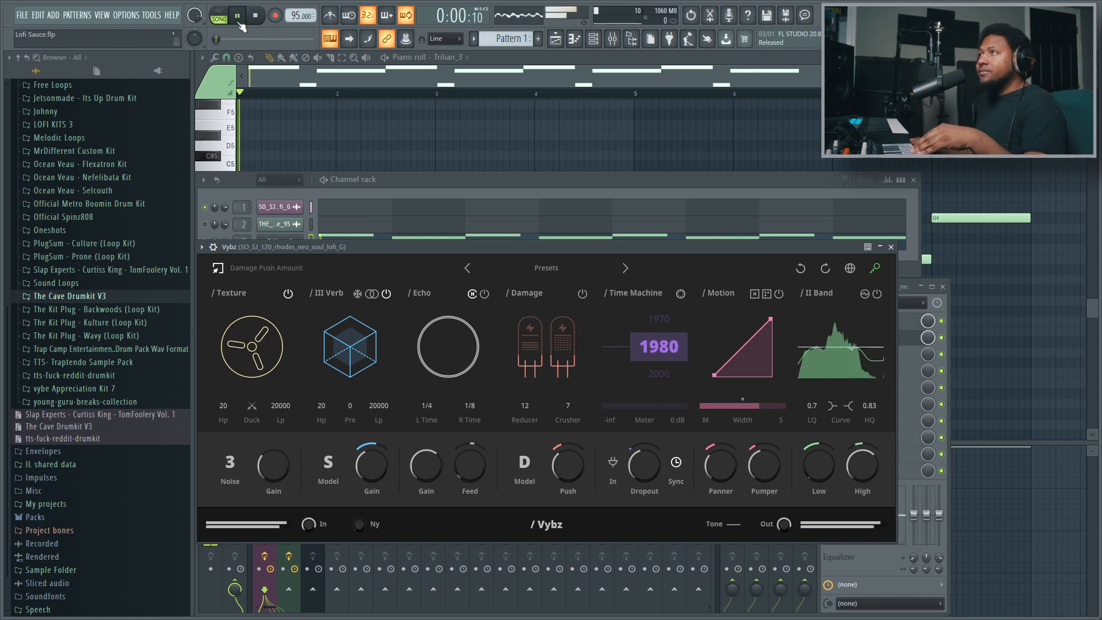
left_click(779, 293)
mouse_move(721, 443)
left_mouse_down()
mouse_move(719, 434)
mouse_move(713, 459)
left_mouse_up()
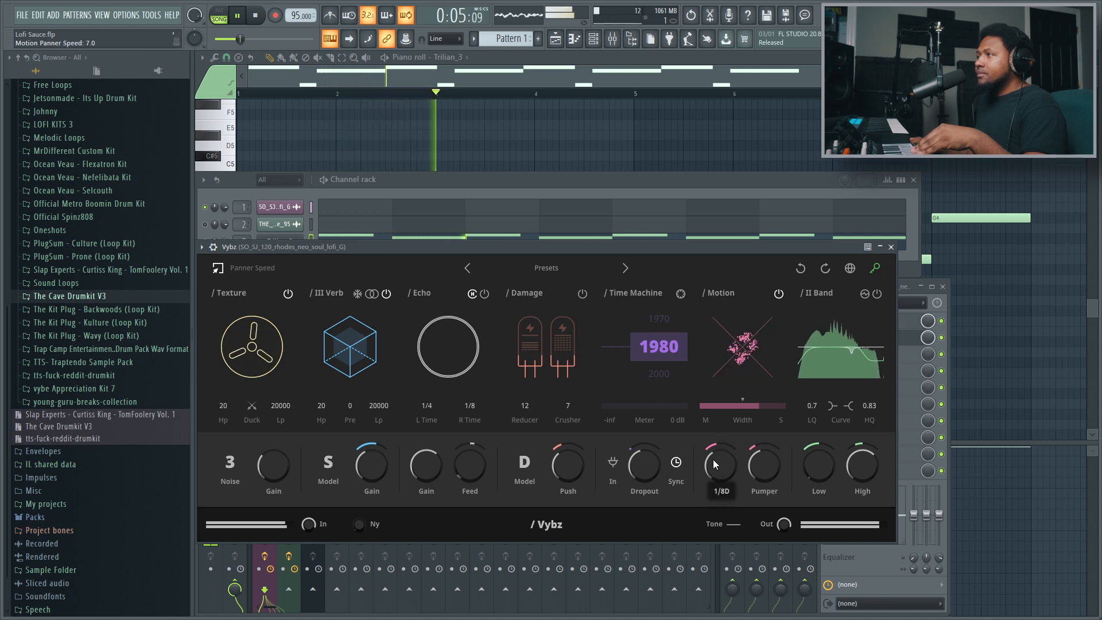
left_click_drag(749, 405, 770, 404)
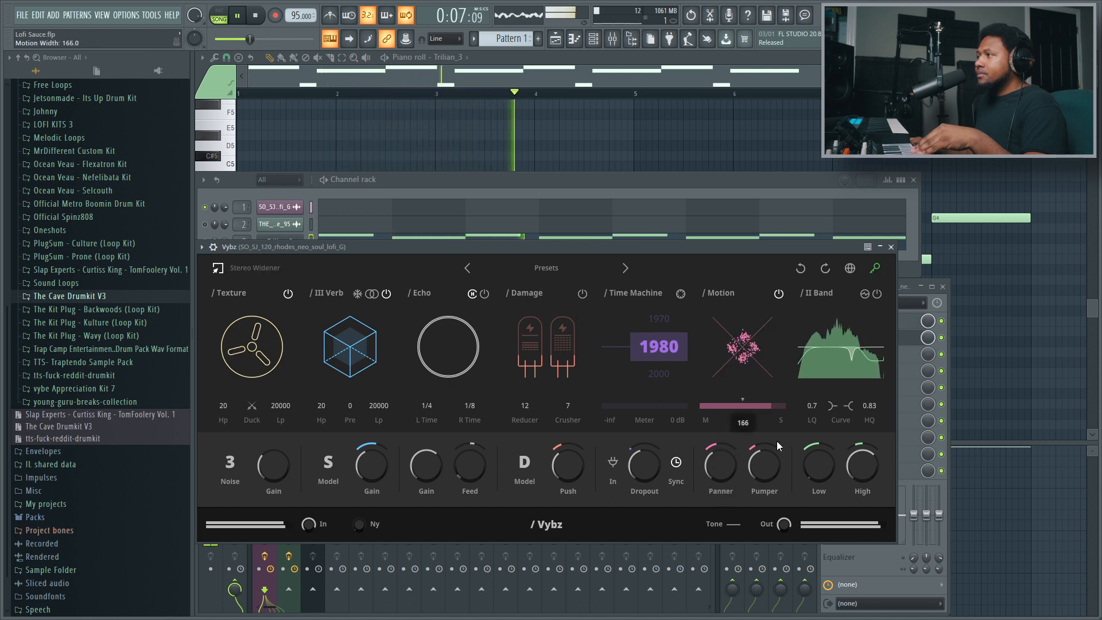
- Raise the Motion panner mix to about 67% over the playing loop, and stop playback
left_click_drag(762, 442, 733, 473)
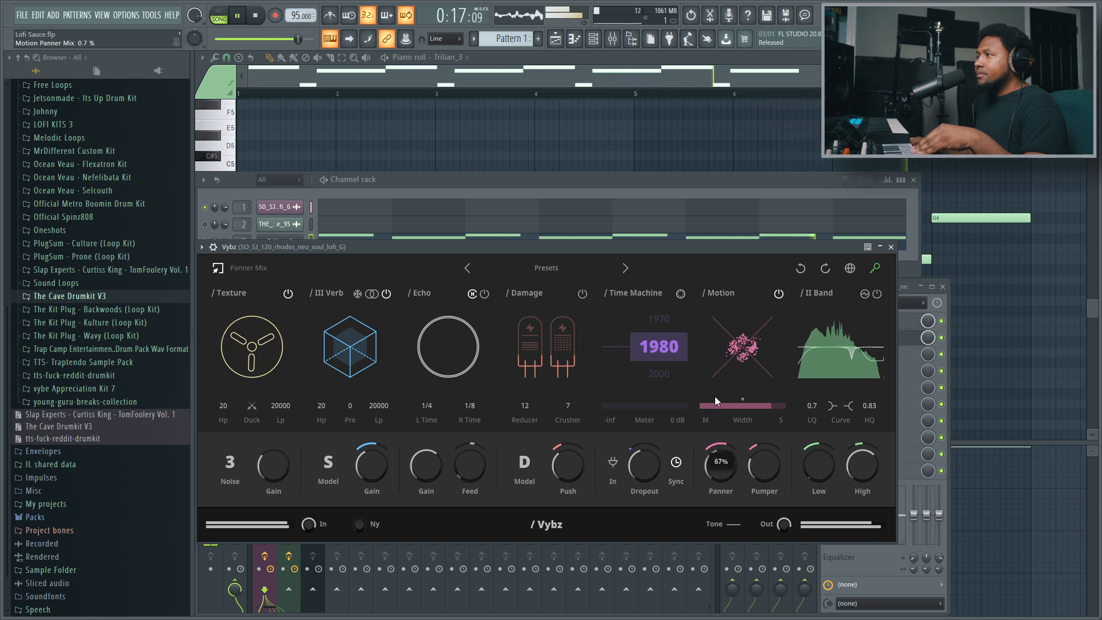
left_click_drag(716, 397, 720, 411)
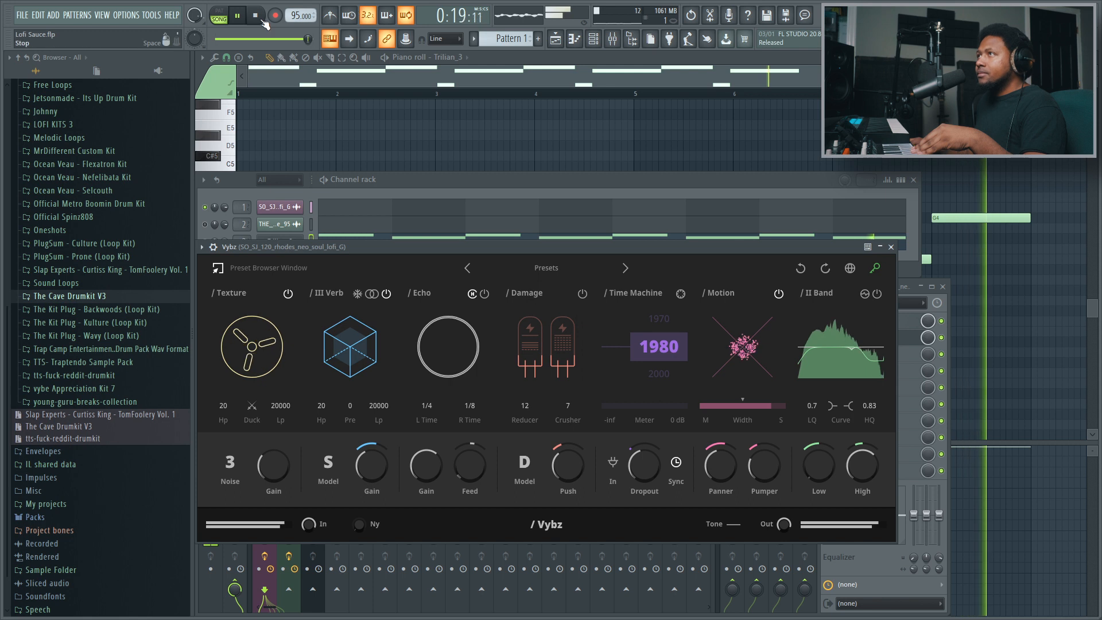
key("space")
- Bend the Motion pumper curve with two added points, and set the pumper mix to 60% while the loop plays
left_click(767, 462)
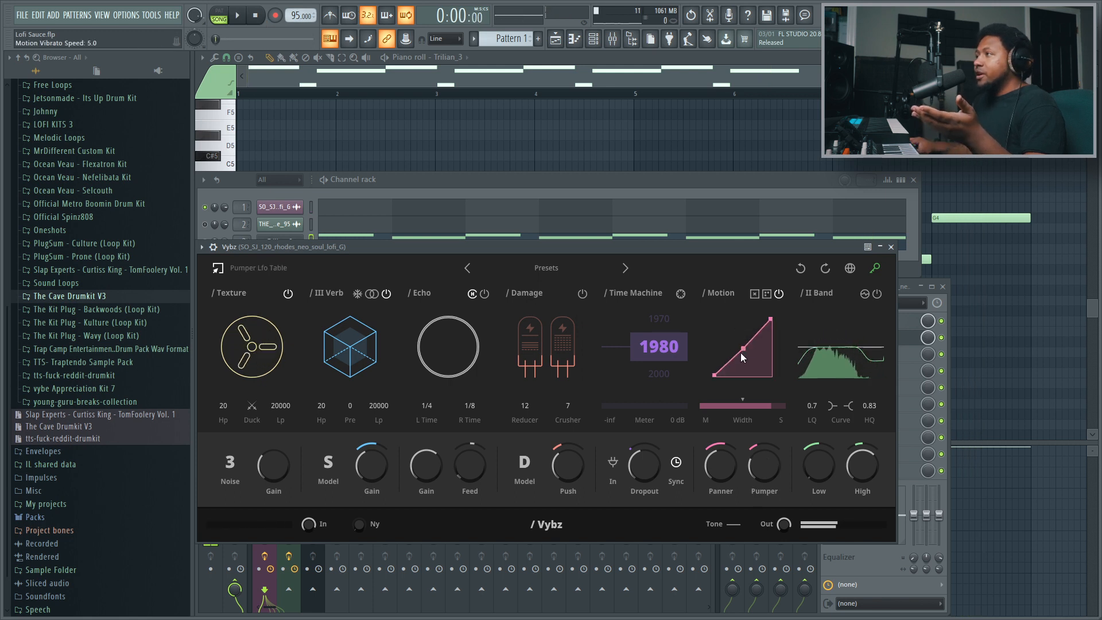
mouse_move(741, 352)
left_mouse_down()
mouse_move(731, 365)
mouse_move(743, 332)
left_mouse_up()
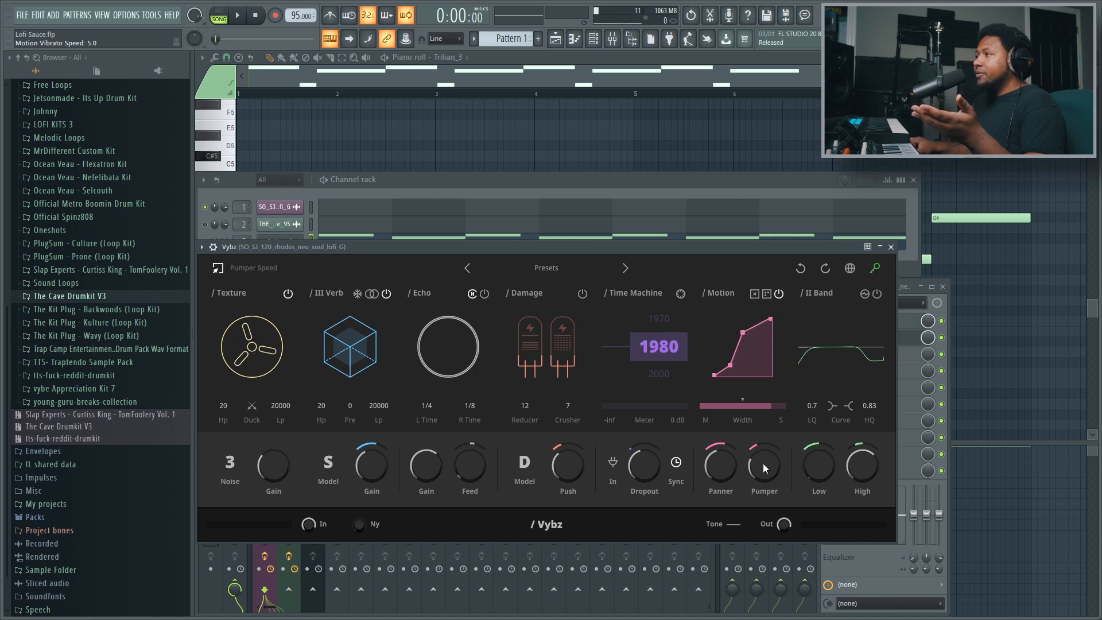
key("space")
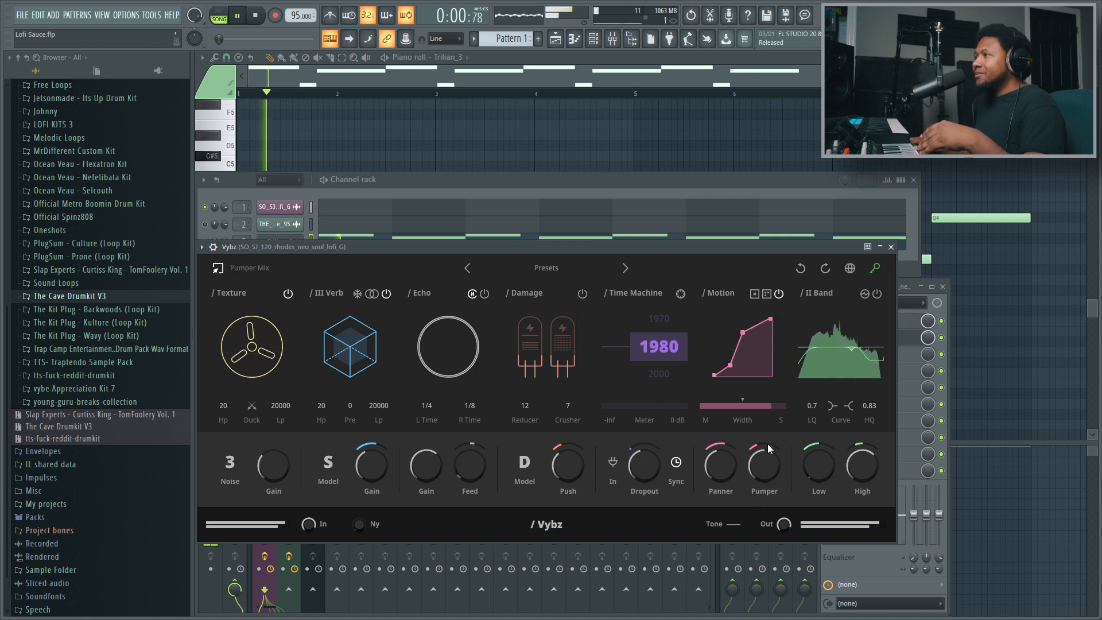
left_click_drag(758, 401, 754, 381)
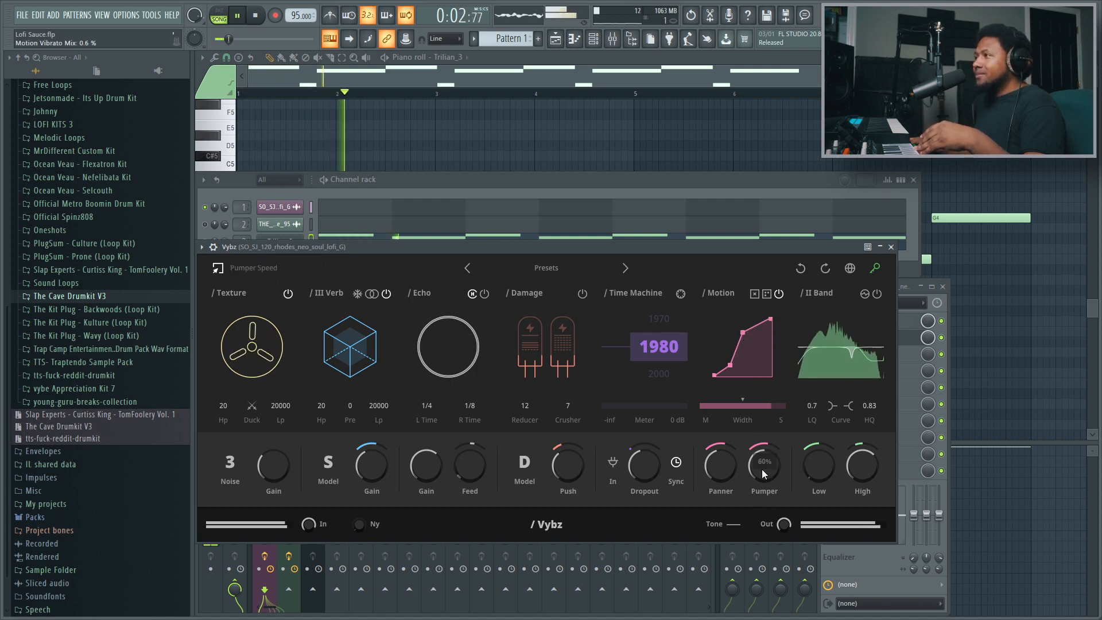
left_click_drag(763, 469, 764, 462)
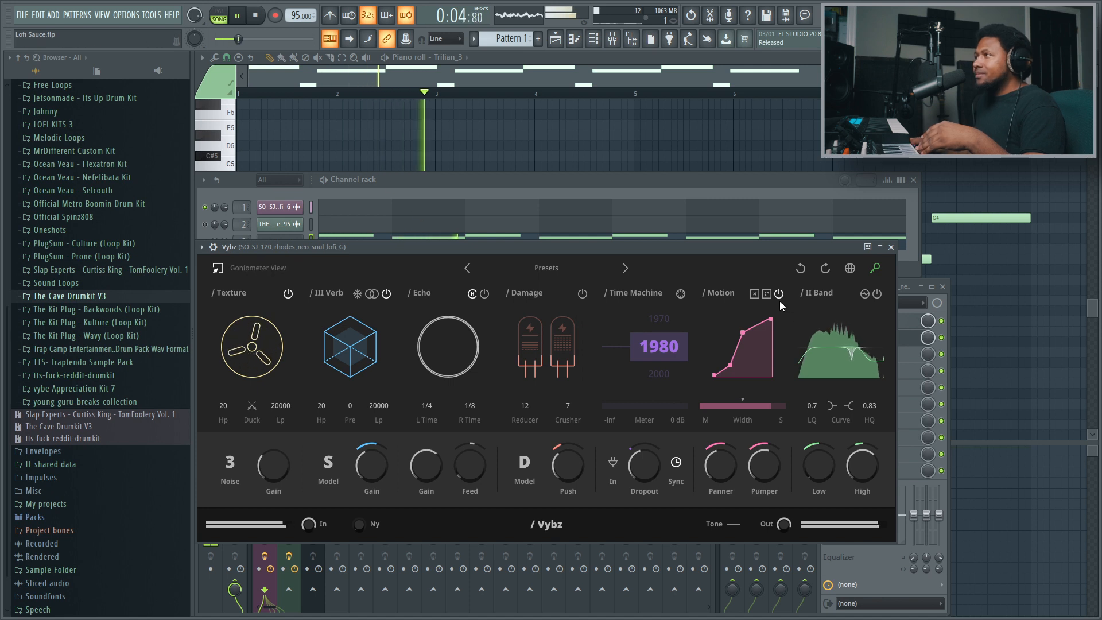
- Try a random point on the pumper curve, stop playback, then reset the curve to a straight ramp and lower the pumper mix
left_click(767, 293)
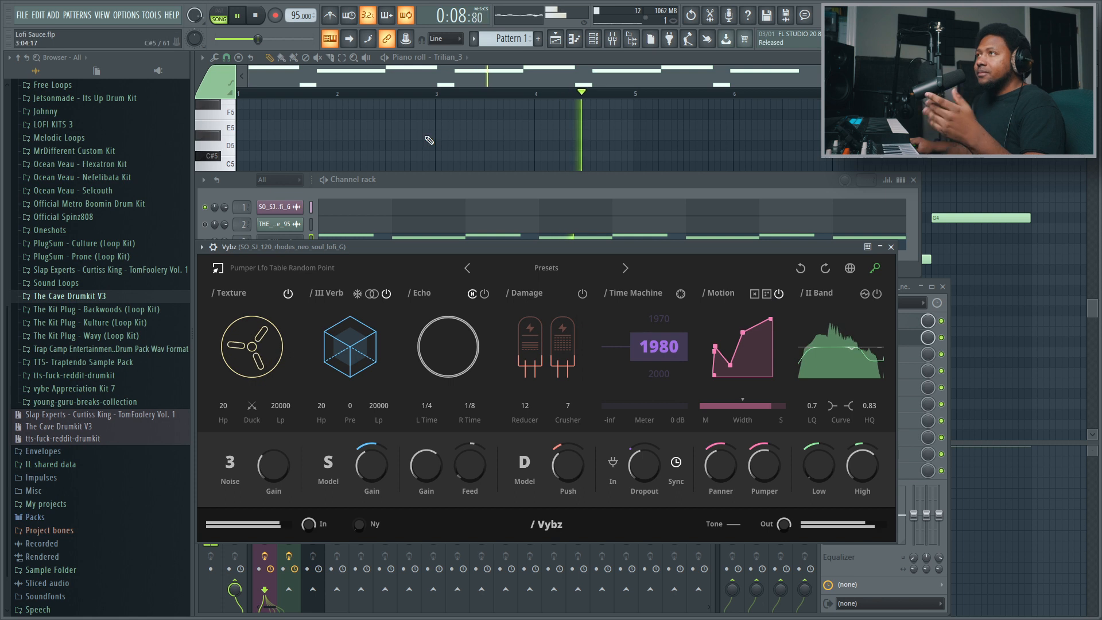
left_click(258, 19)
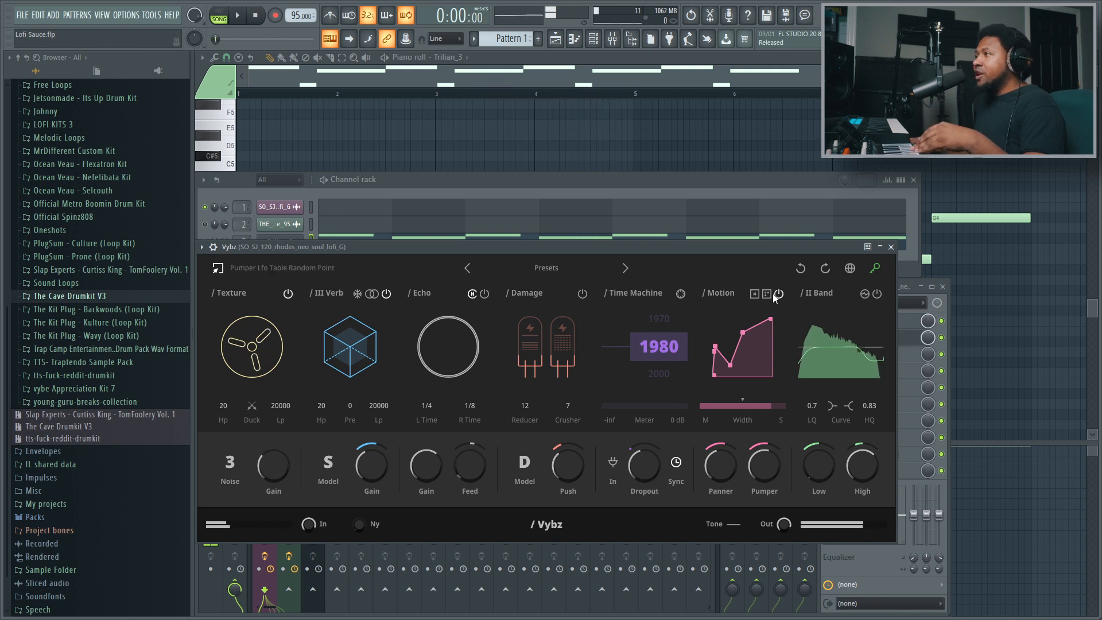
left_click(756, 294)
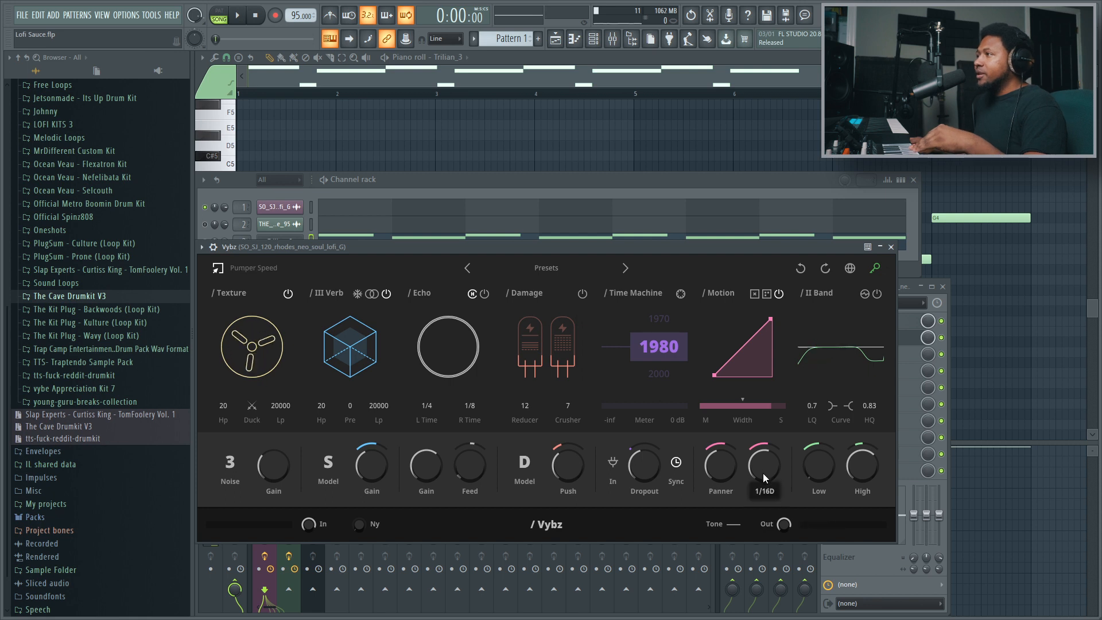
left_click_drag(767, 445, 768, 524)
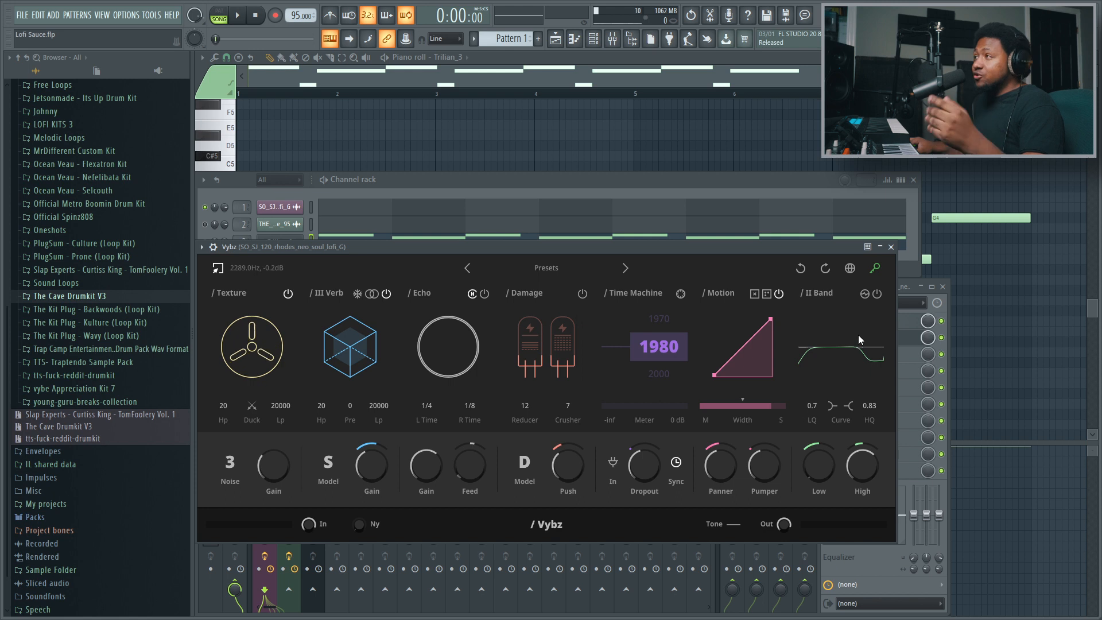
- Switch the II Band module to its dynamic EQ and sweep the frequency to 789 Hz while the loop plays
left_click(865, 298)
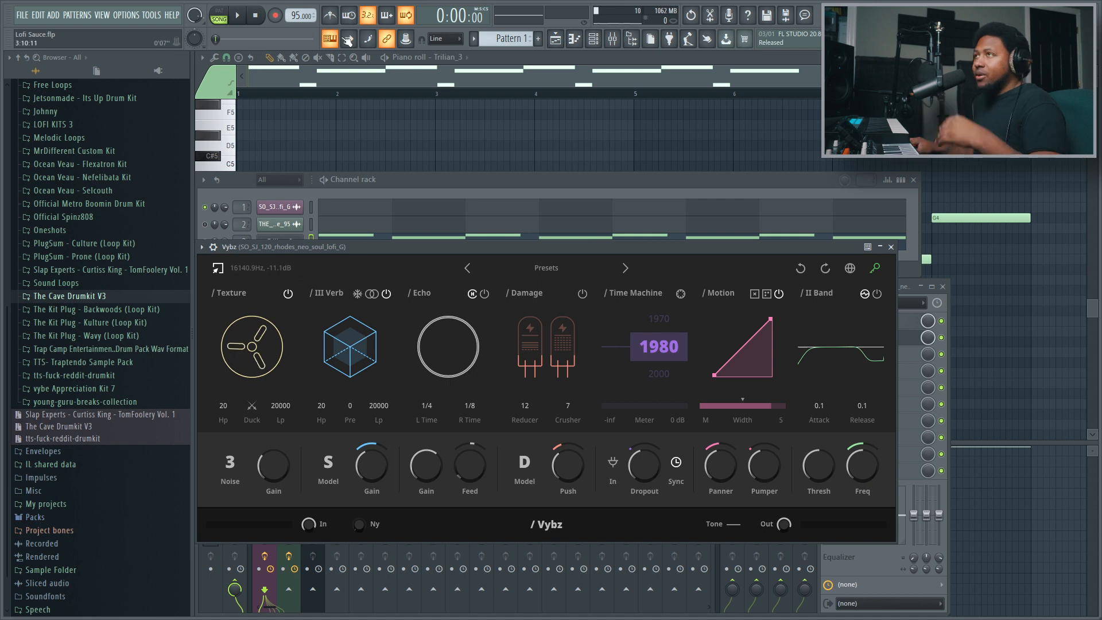
left_click(238, 24)
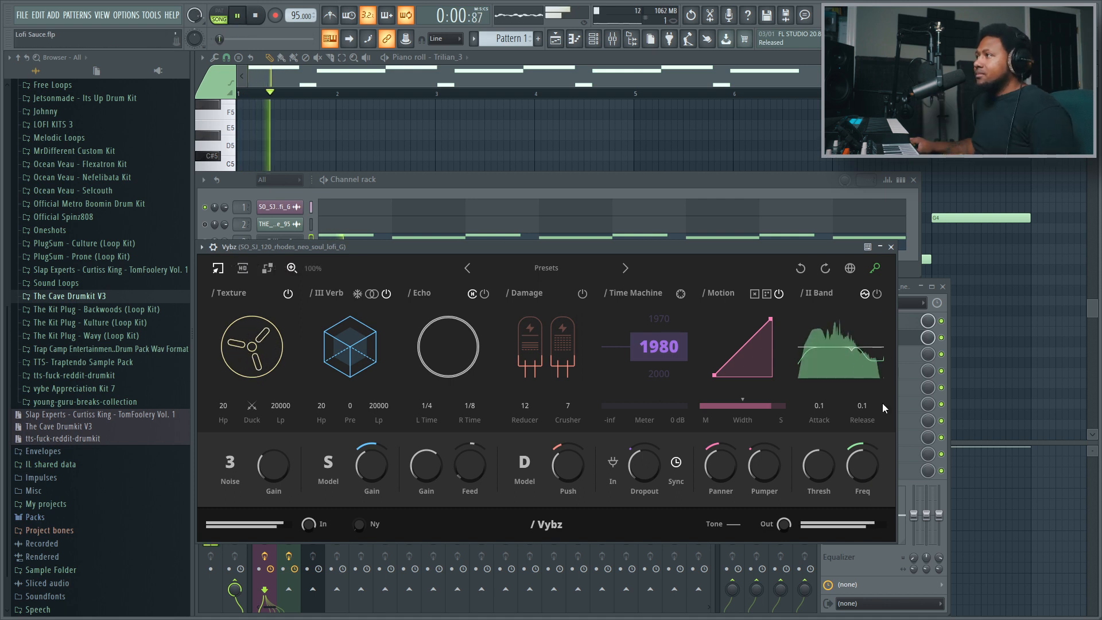
mouse_move(860, 471)
left_mouse_down()
mouse_move(813, 460)
mouse_move(860, 488)
left_mouse_up()
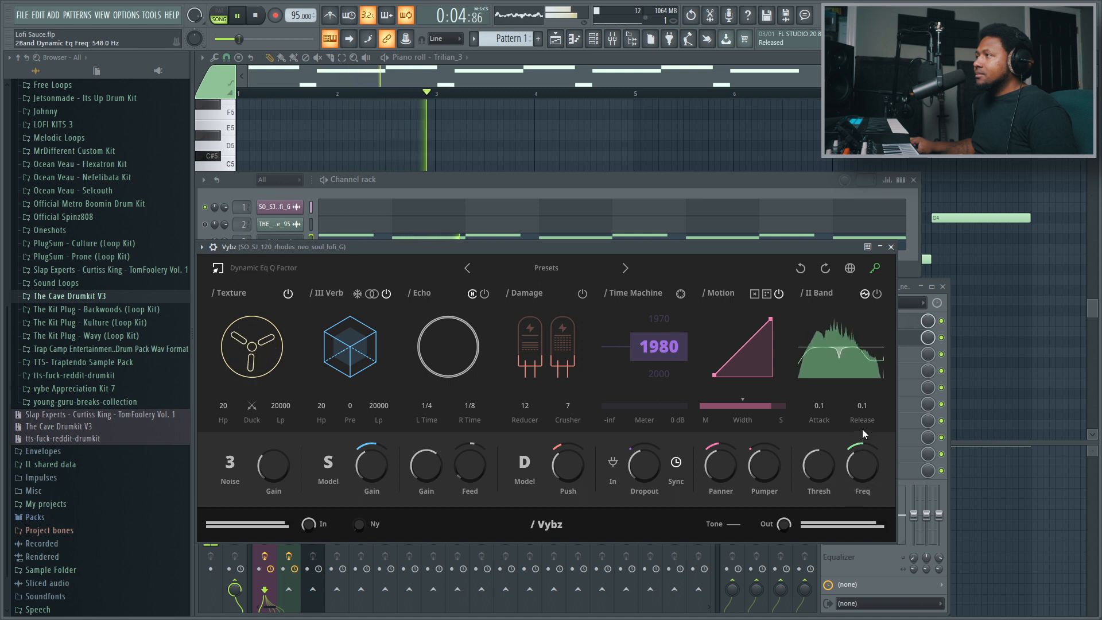
mouse_move(871, 443)
left_mouse_down()
mouse_move(859, 402)
mouse_move(862, 462)
left_mouse_up()
left_click(824, 474)
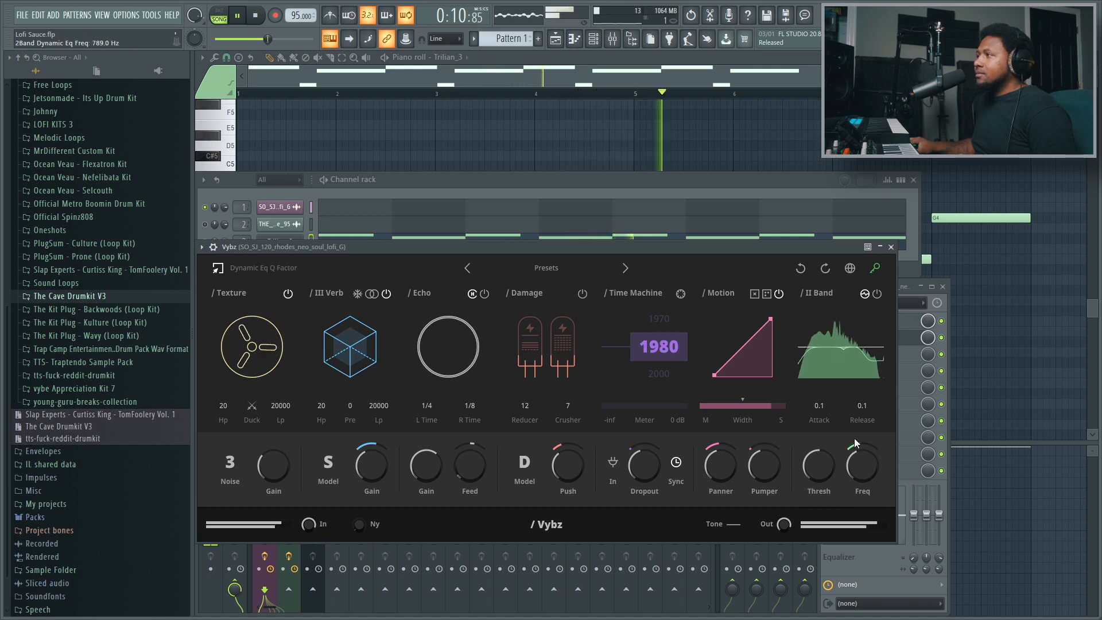
- Return the II Band module to its low and high band controls, switch the module on, and stop playback
left_click(865, 294)
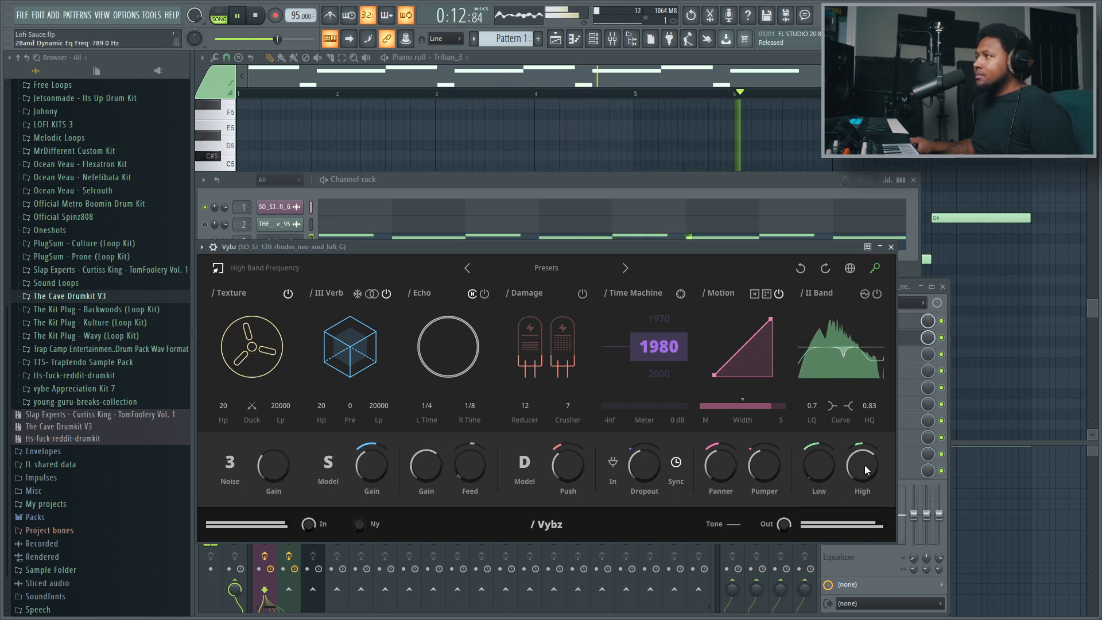
left_click(878, 294)
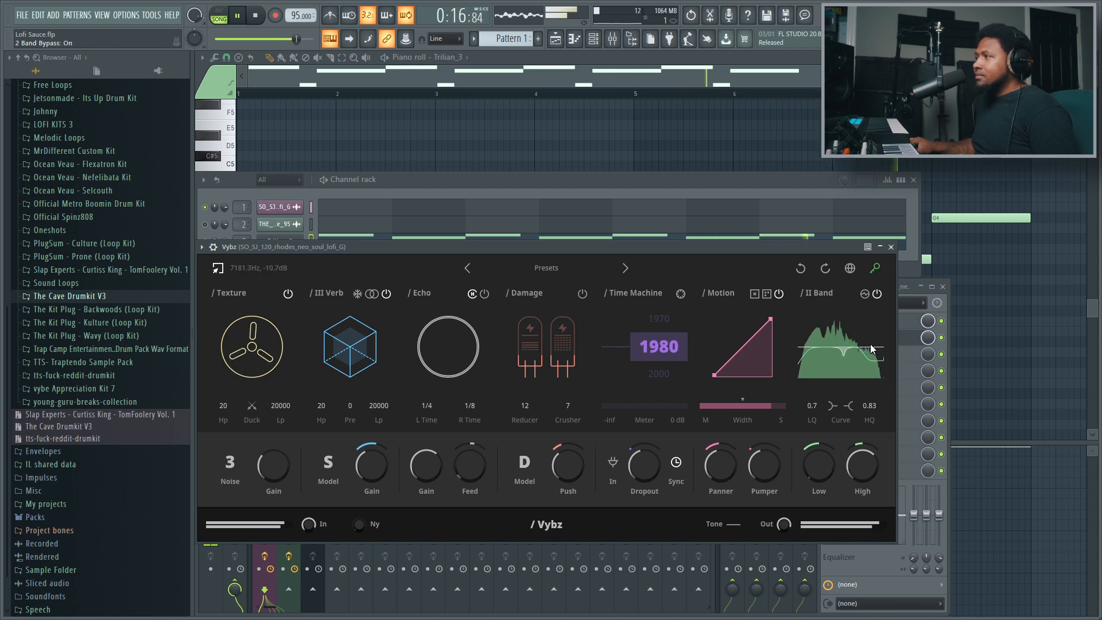
left_click(256, 16)
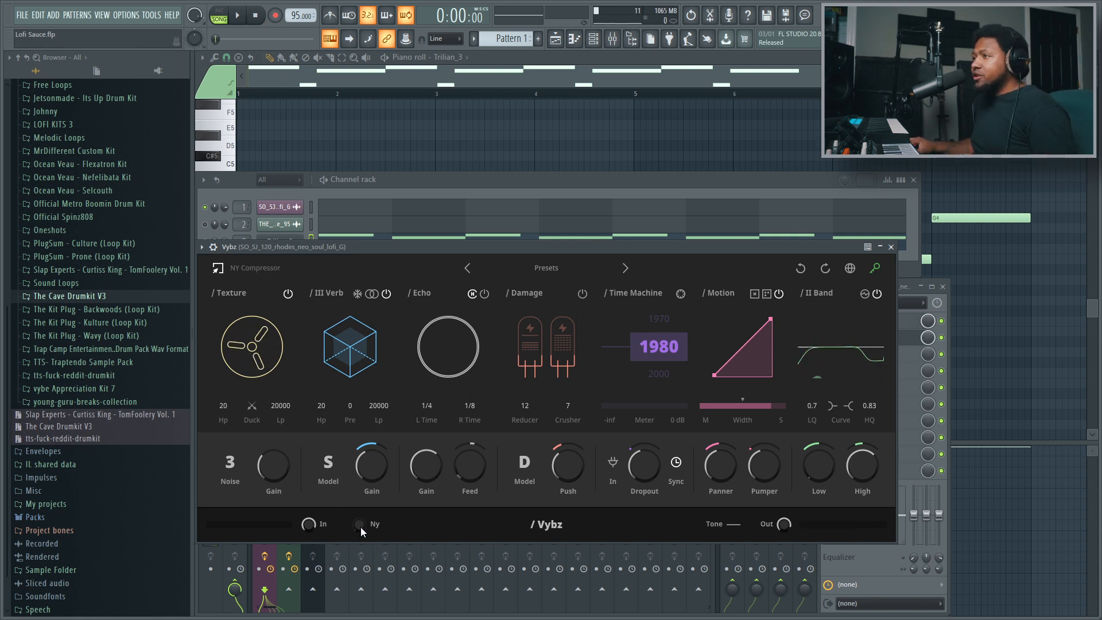
- Audition a raised NY compressor amount over the playing loop, stop playback, and bring the amount back to zero
key("space")
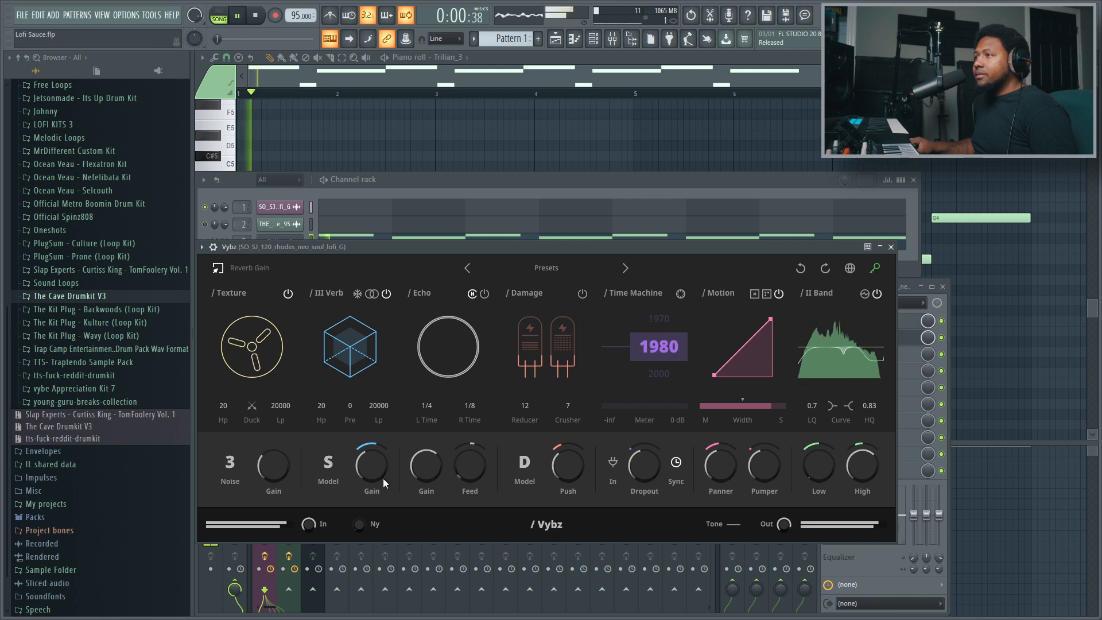
left_click_drag(353, 466, 348, 405)
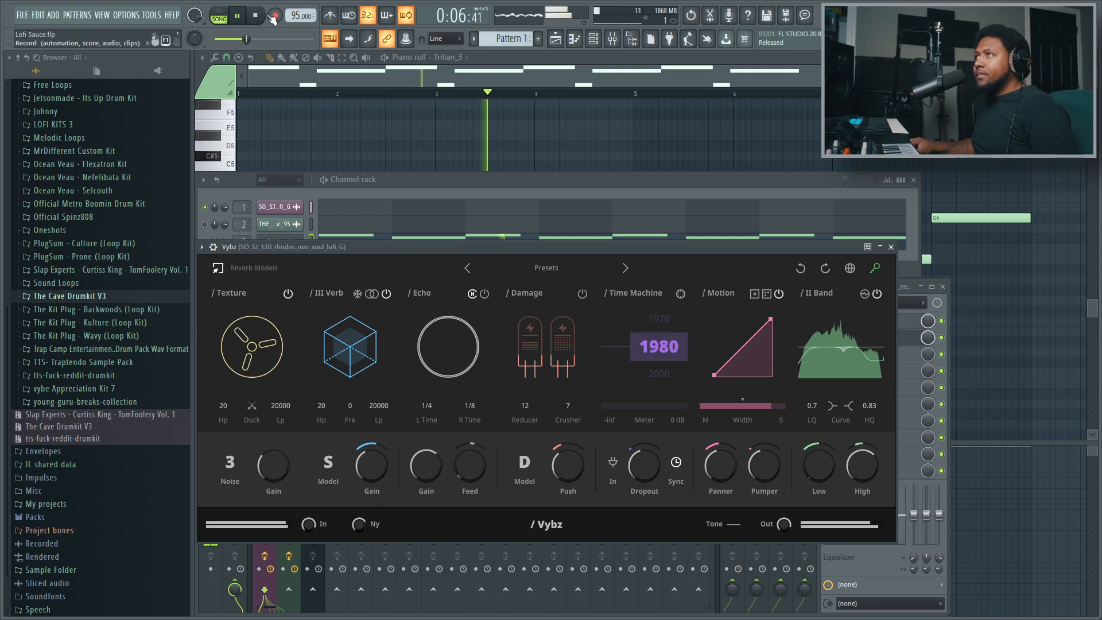
key("space")
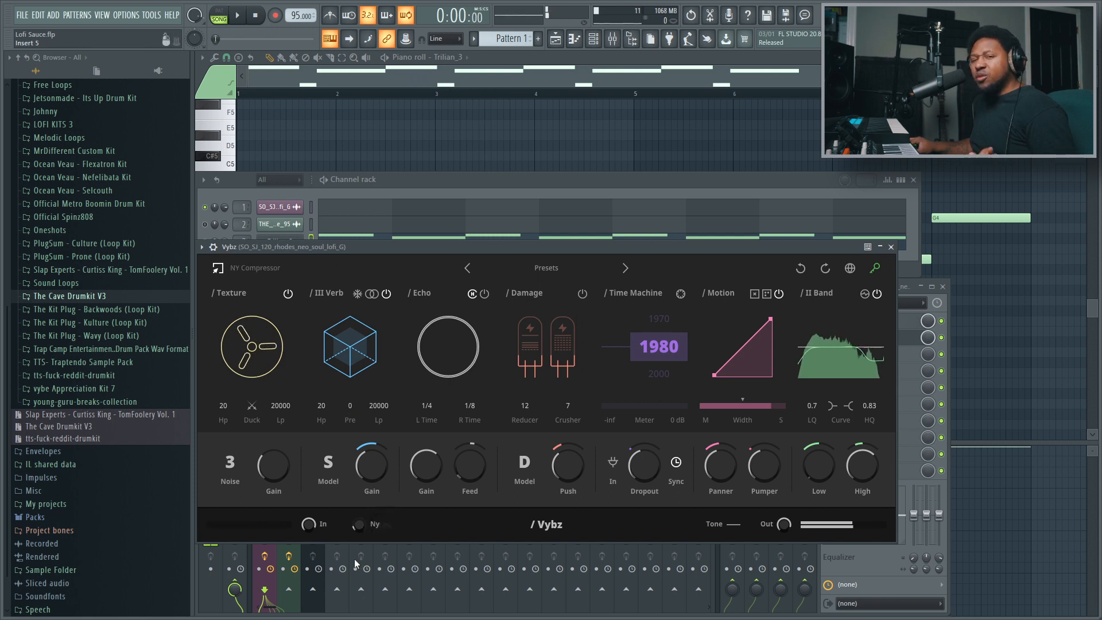
left_click_drag(362, 525, 360, 505)
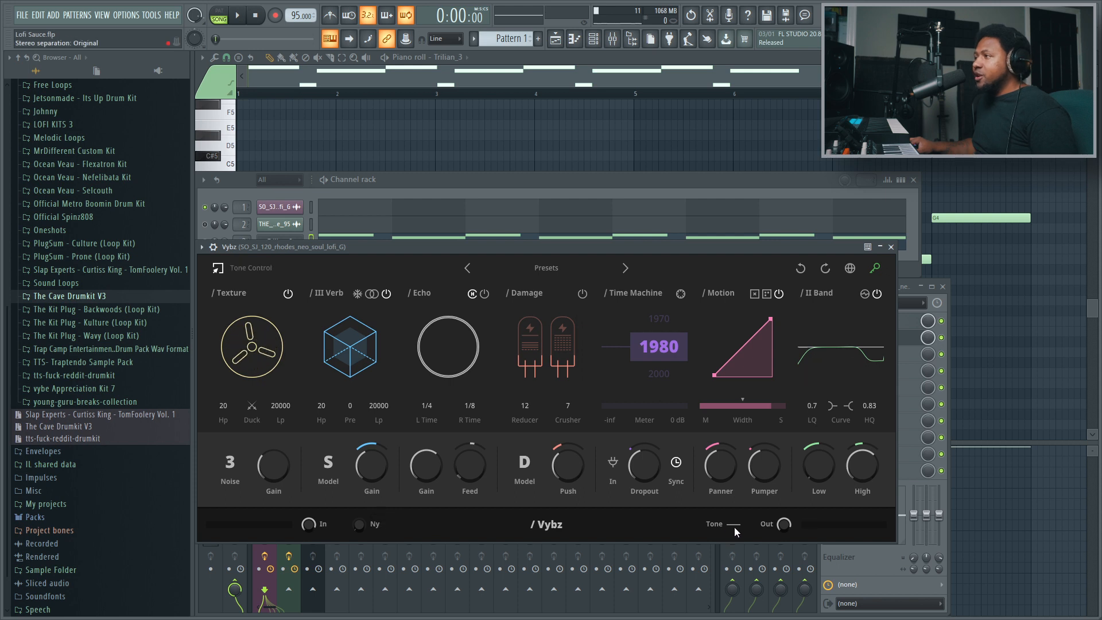
- Adjust the tone control to 0.7 dB while the loop plays, and stop playback
left_click_drag(735, 527, 735, 523)
key("space")
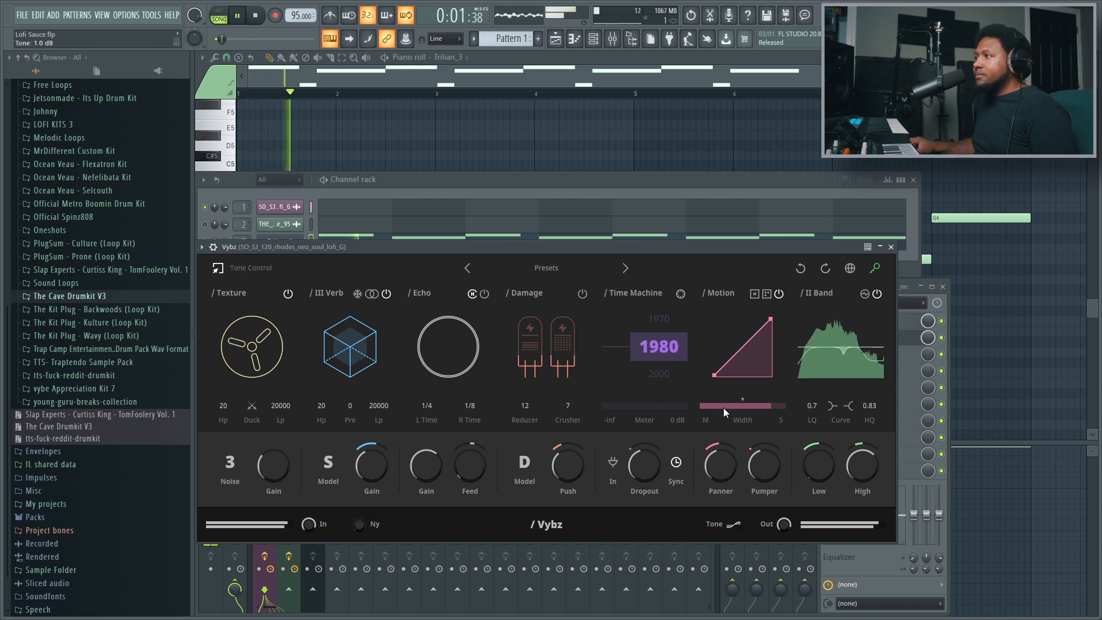
left_click_drag(724, 407, 738, 504)
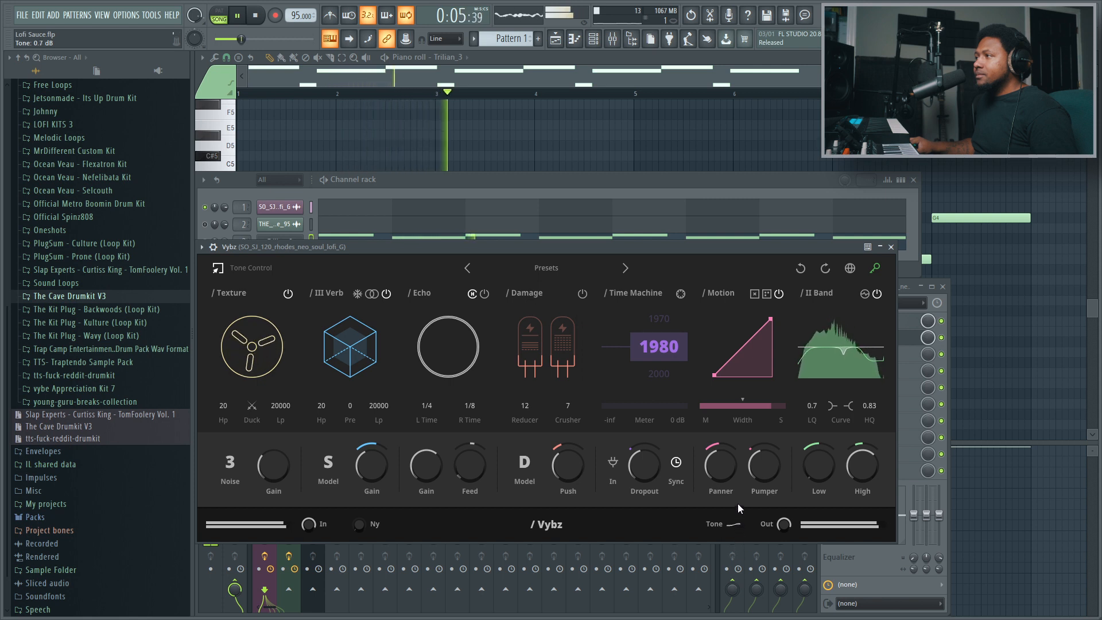
left_click(256, 15)
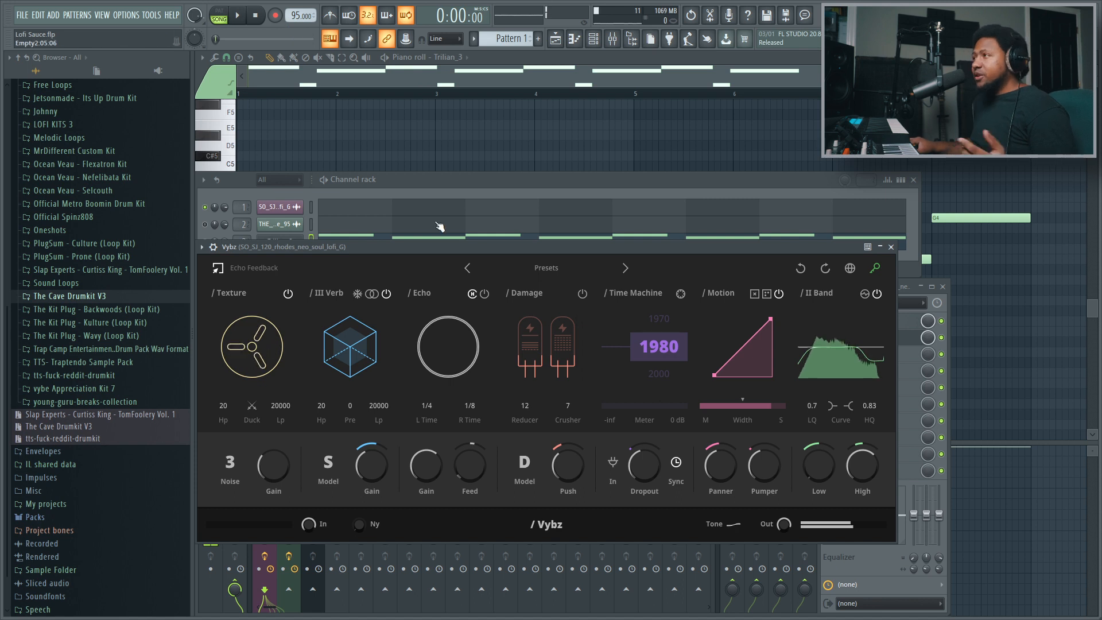
- Open the Envolution models and audition Telephone, Cb Radio, Transistor Radio, Boombox and Bath in turn while the loop plays
left_click(851, 269)
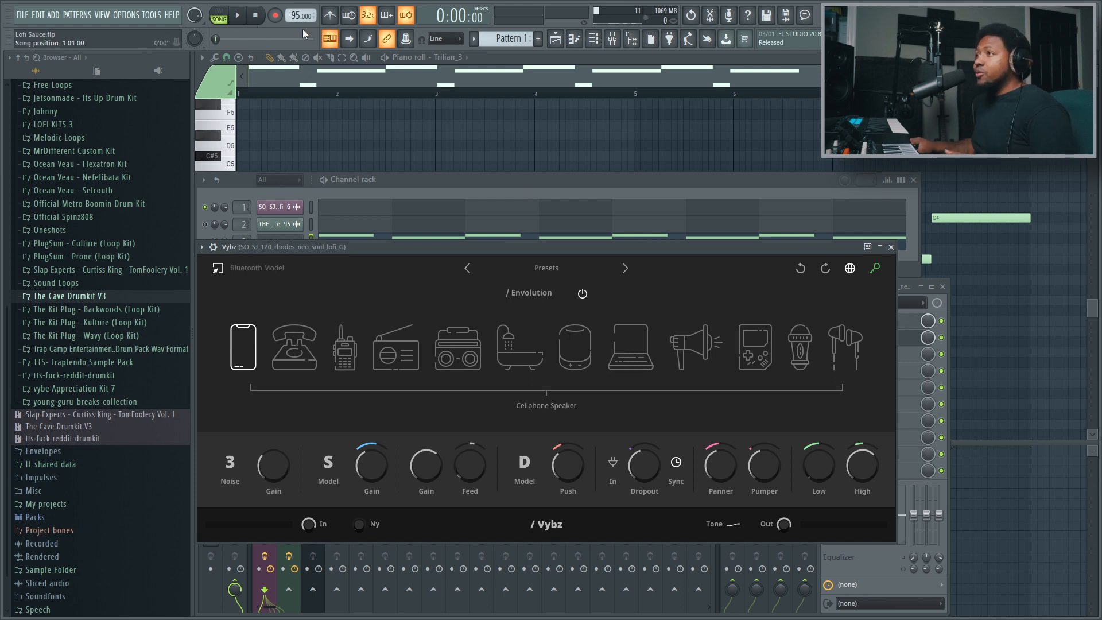
left_click(242, 19)
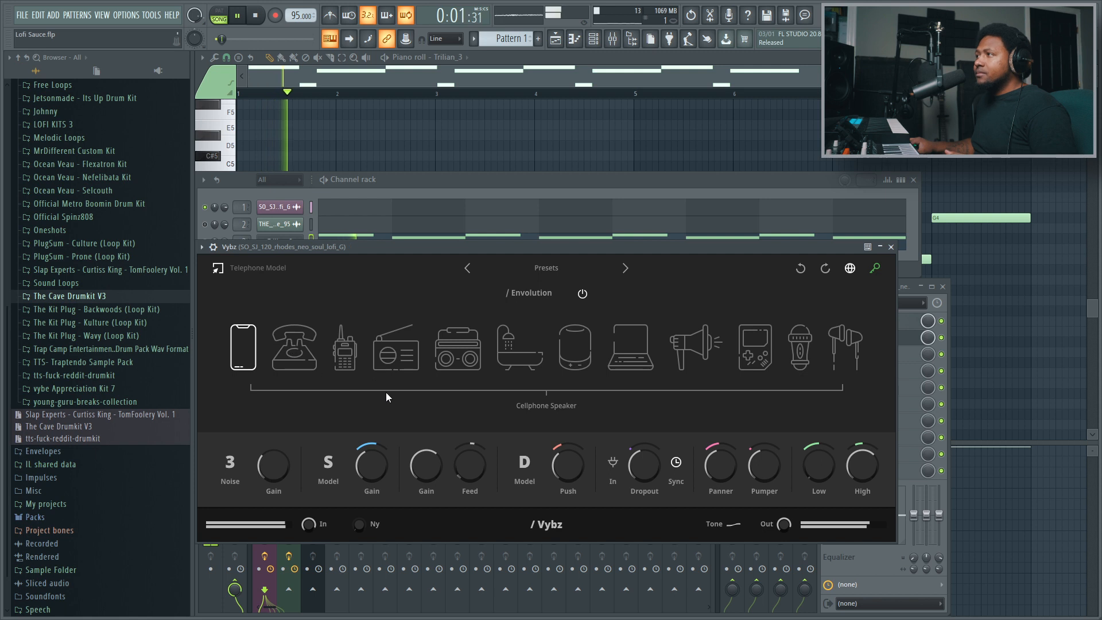
left_click(293, 349)
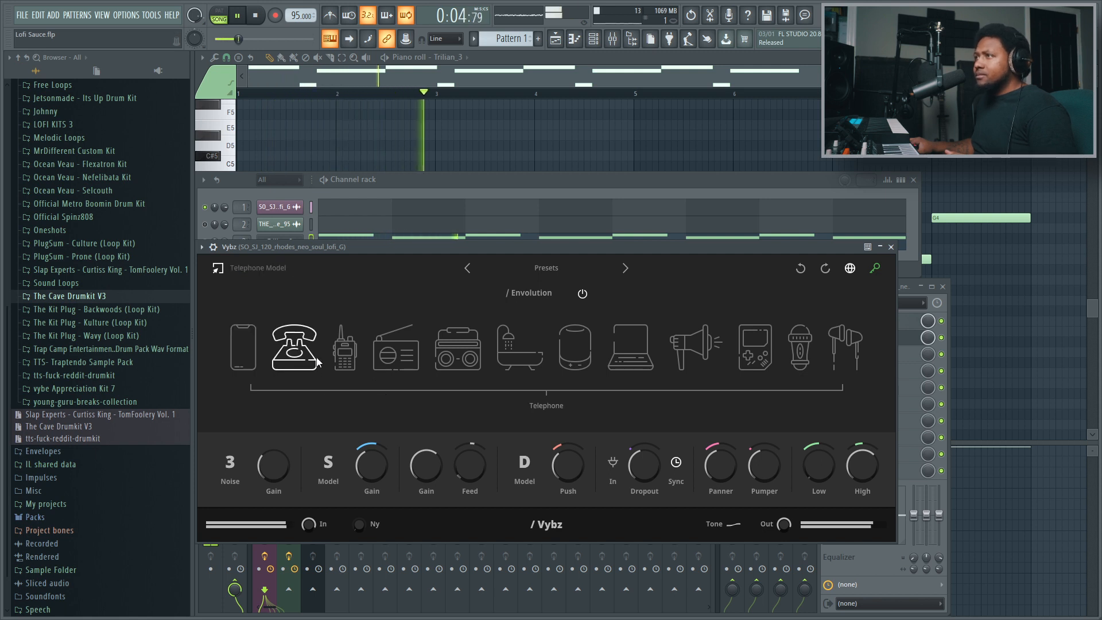
left_click(351, 358)
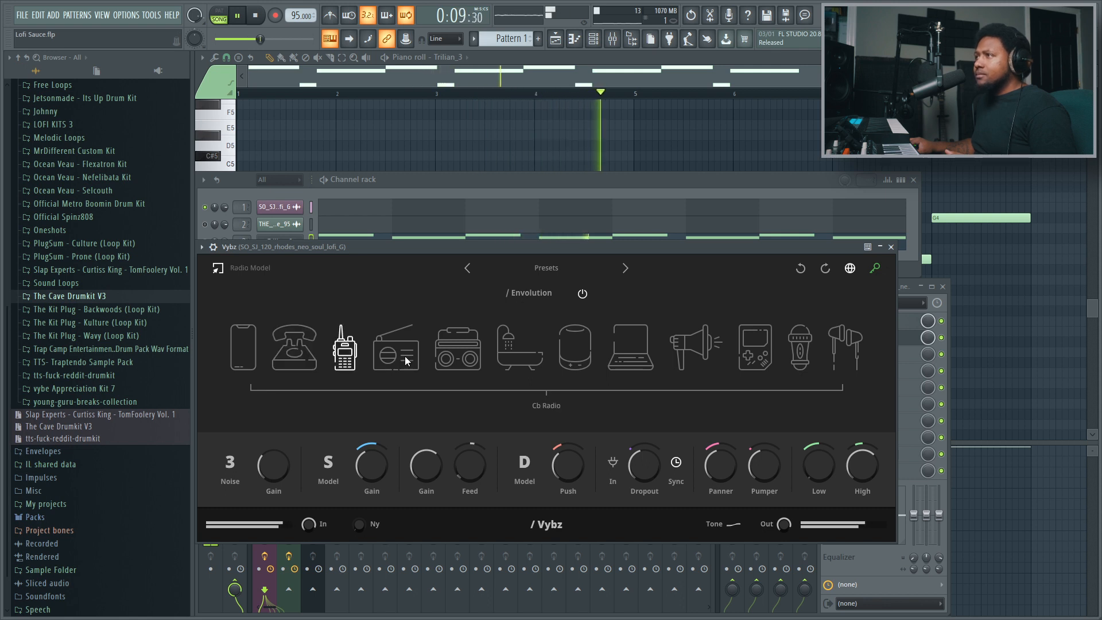
left_click(405, 360)
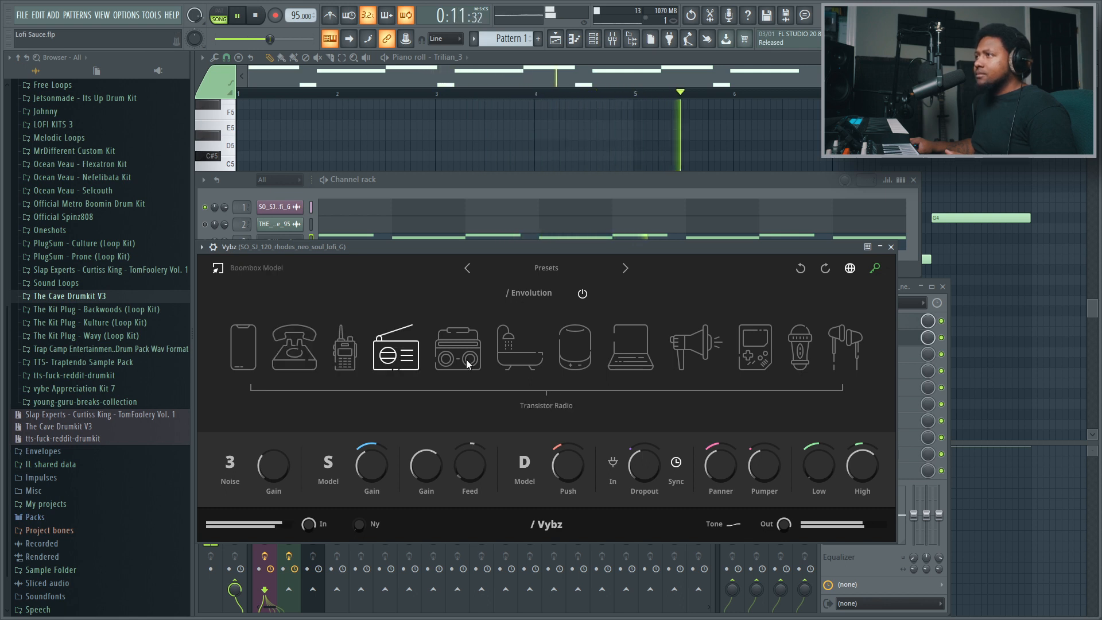
left_click(467, 361)
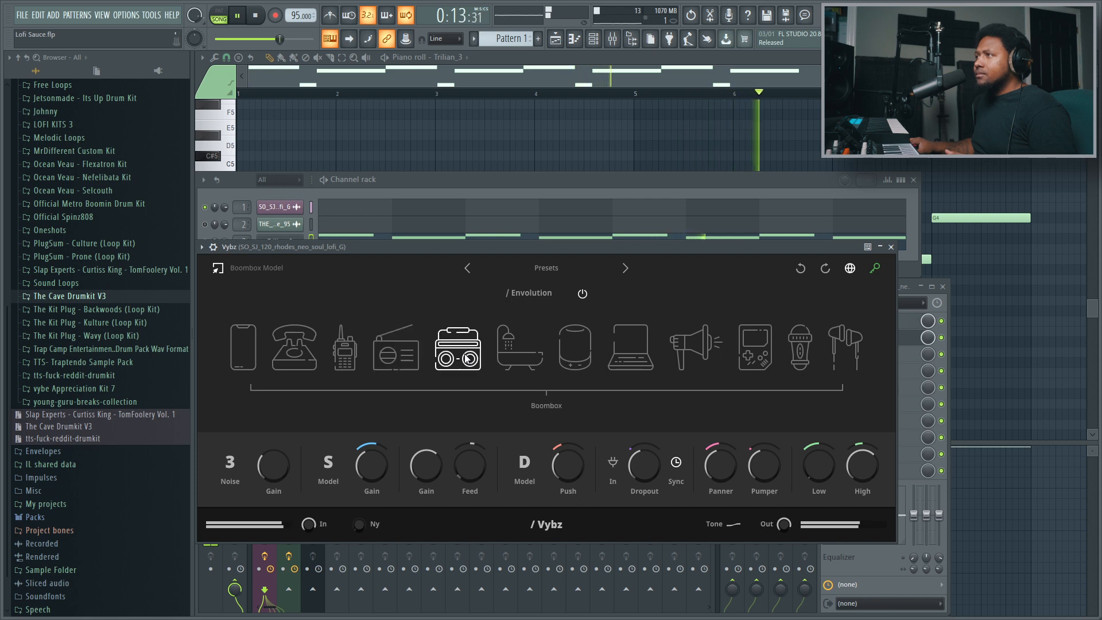
left_click(523, 359)
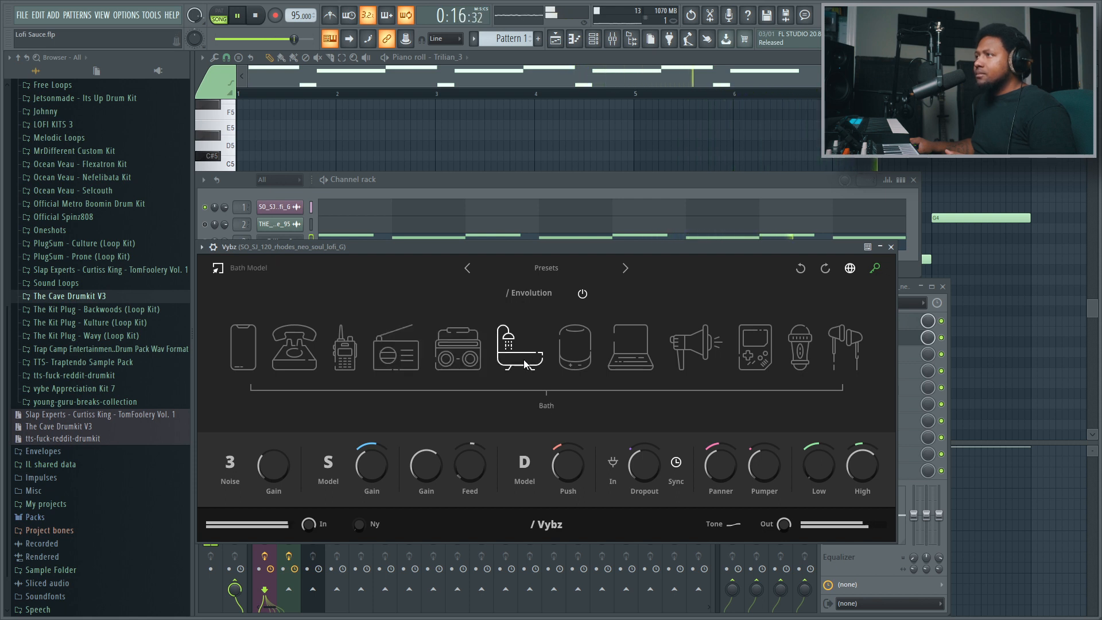
- Audition the Bluetooth, Laptop Speaker, Megaphone, Retro Gaming Console, Toy Microphone and Earbuds Bleed models over the loop, and stop playback
left_click(579, 350)
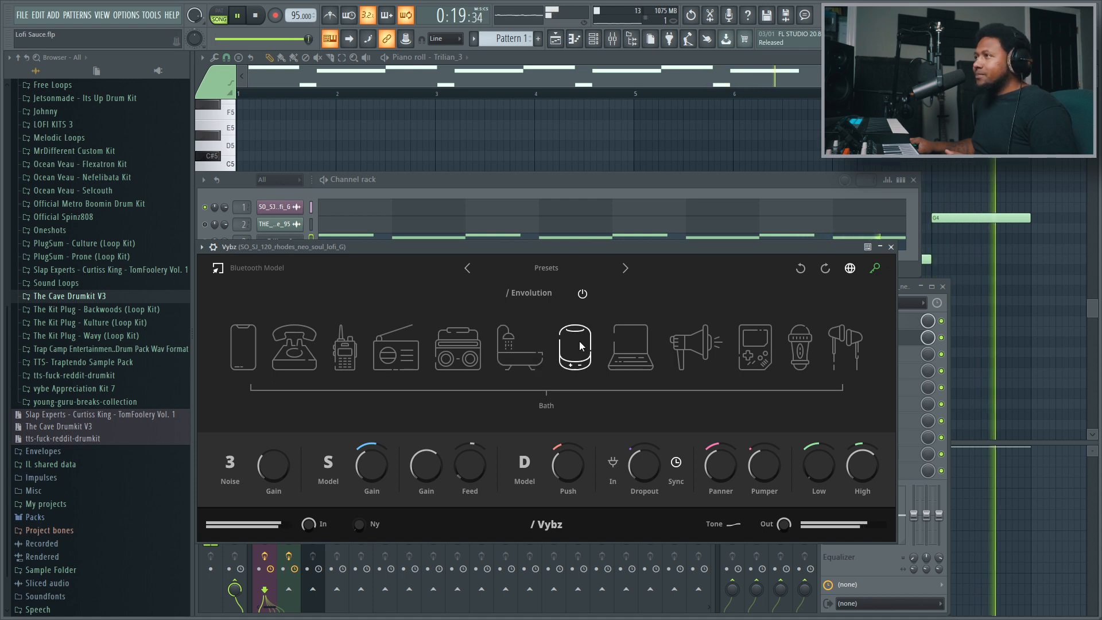
left_click(634, 368)
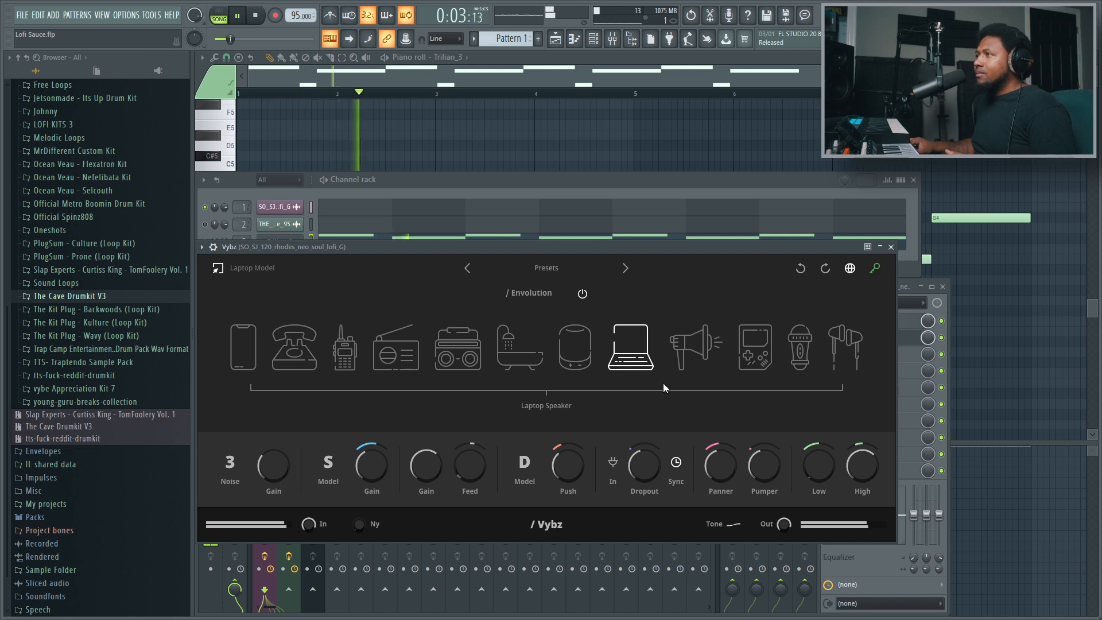
left_click(693, 341)
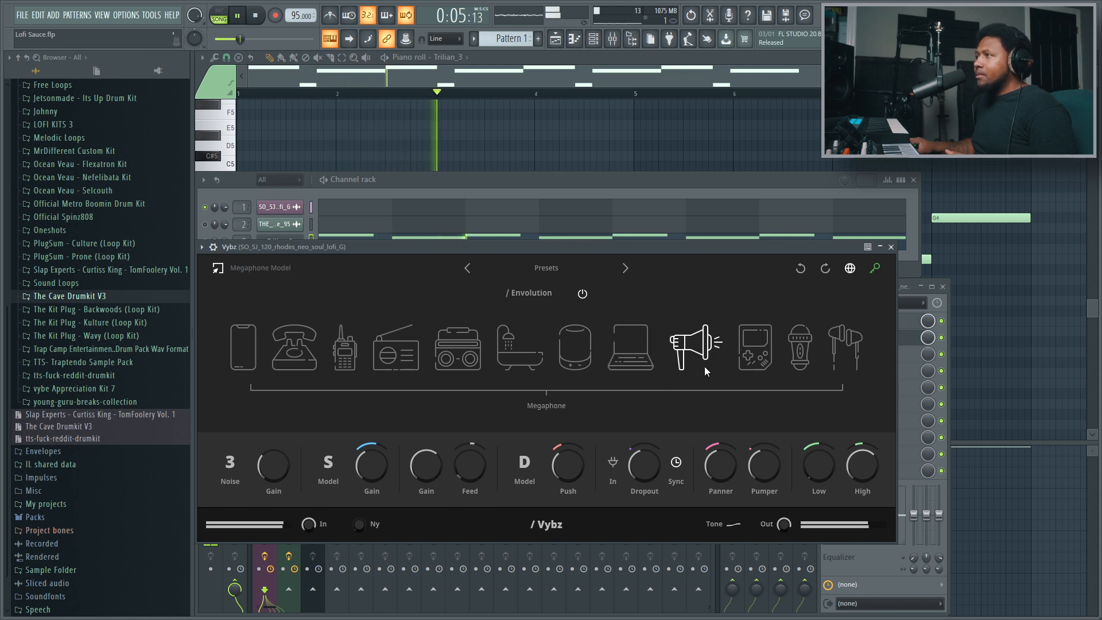
left_click(769, 357)
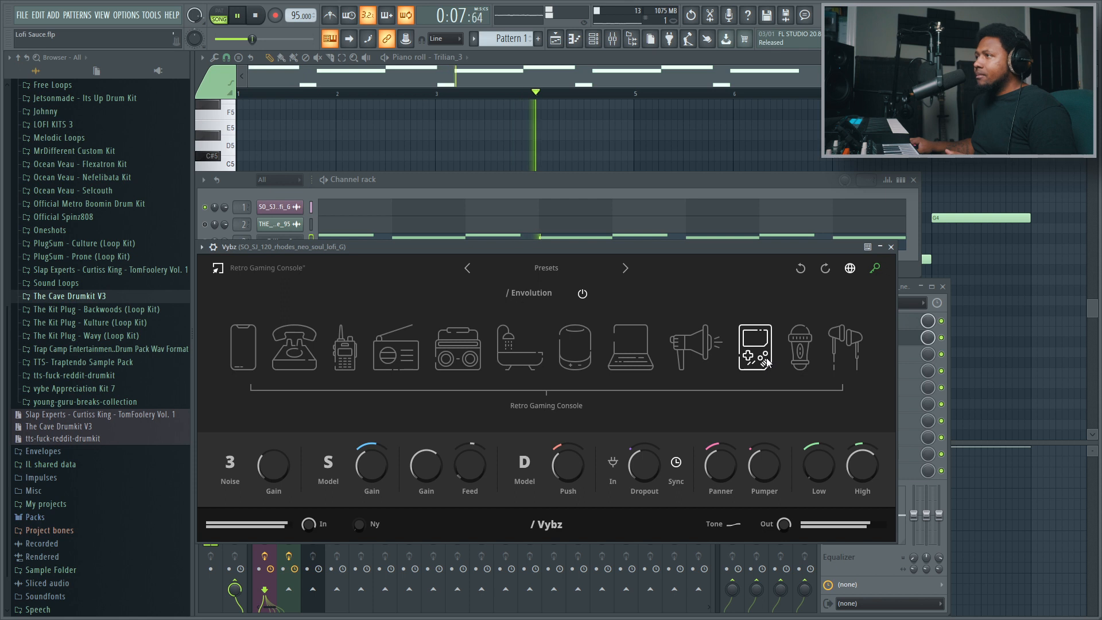
left_click(804, 356)
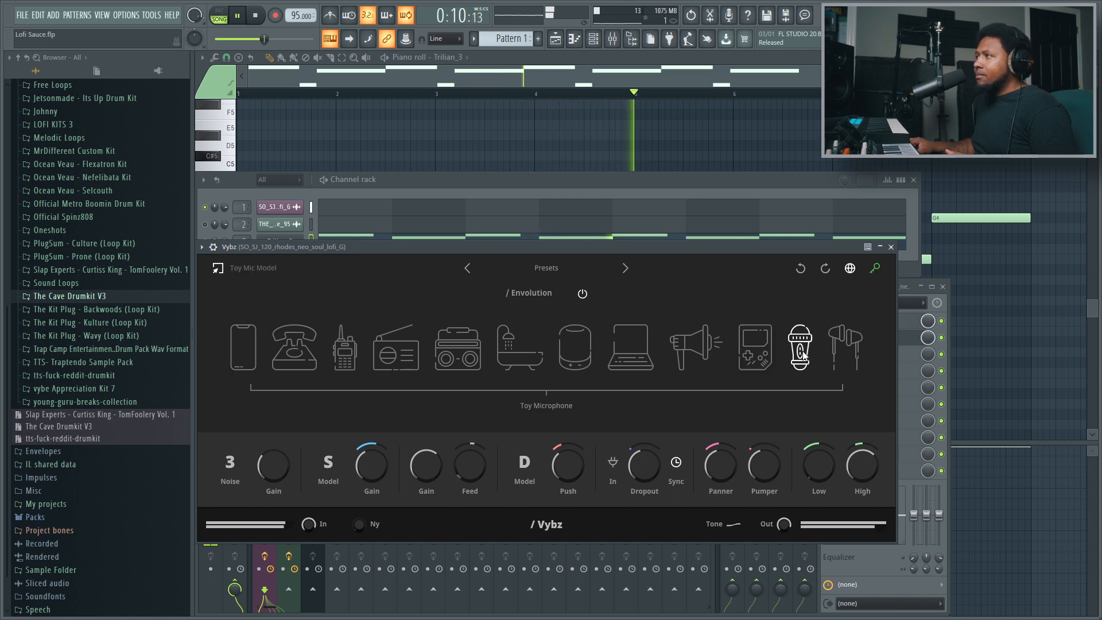
left_click(845, 344)
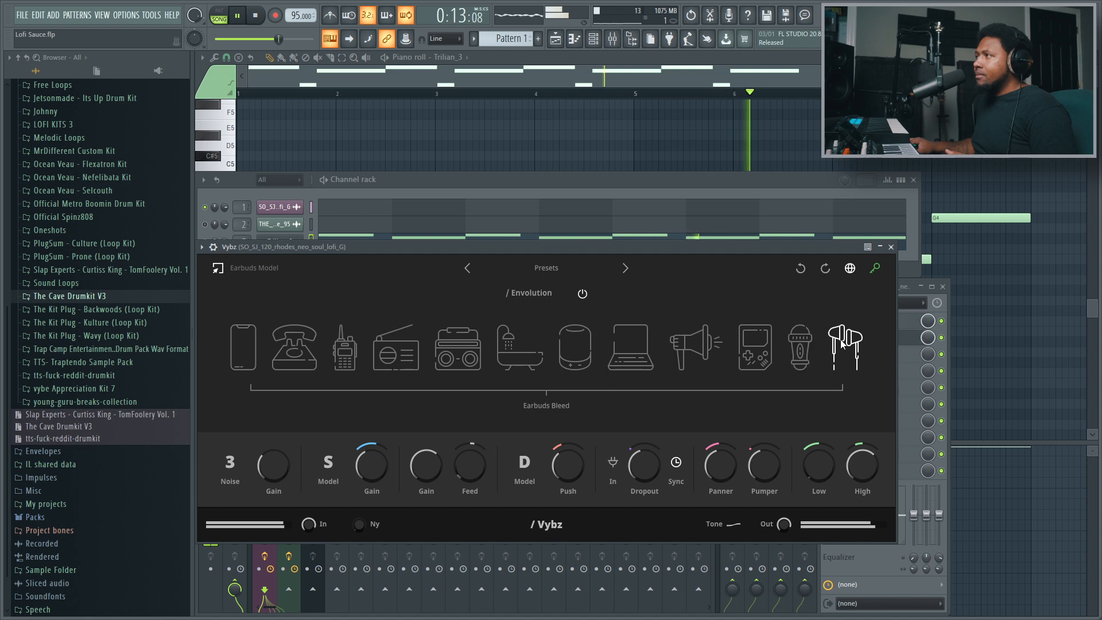
key("space")
left_click(851, 268)
left_click(850, 269)
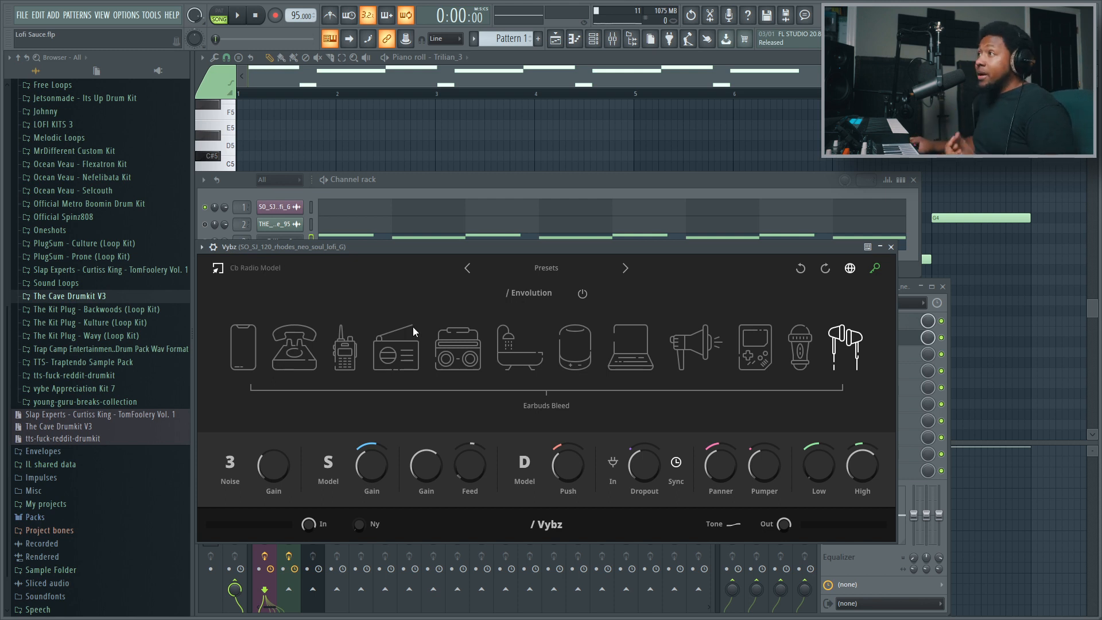
- Browse the preset categories in the Factory bank, and return to the main module view without loading a preset
left_click(553, 267)
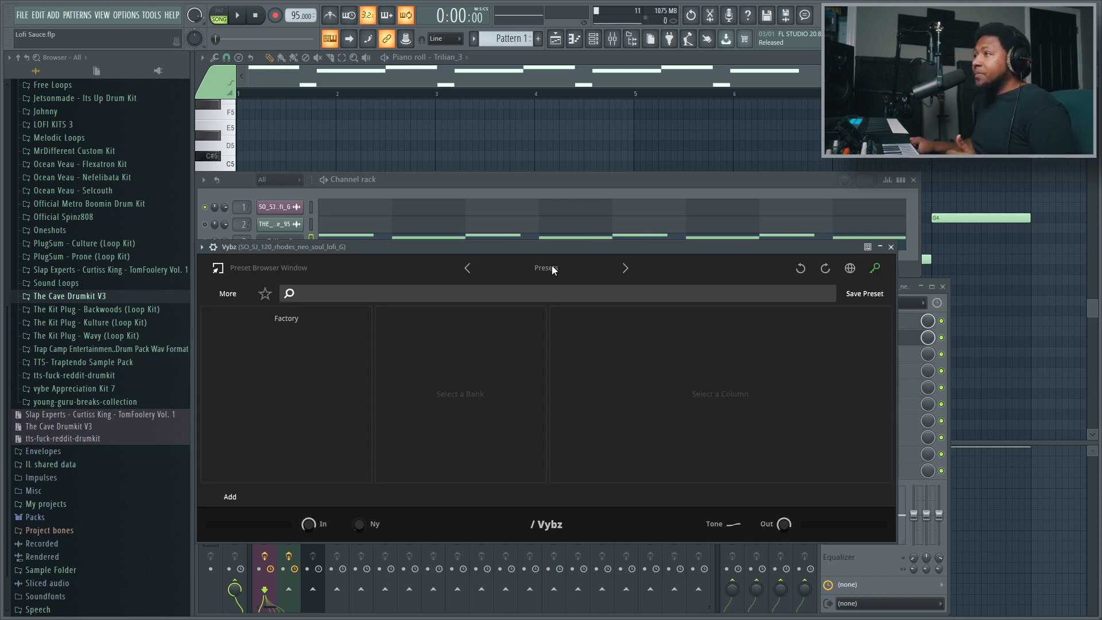
left_click(287, 321)
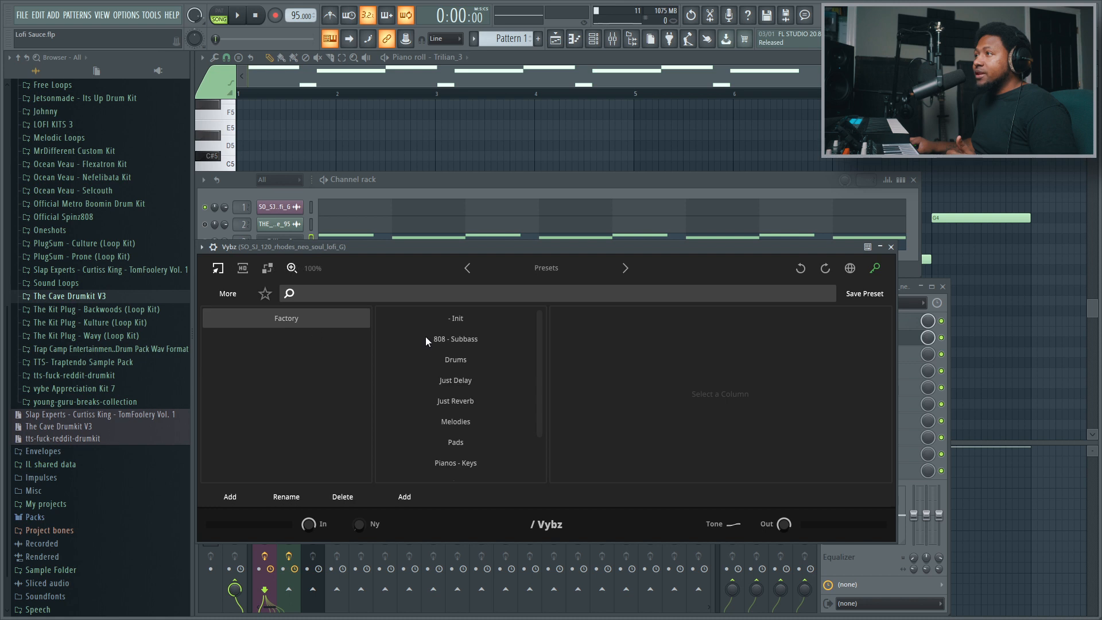
scroll(445, 373, "down", 3)
scroll(450, 384, "up", 3)
scroll(476, 391, "down", 3)
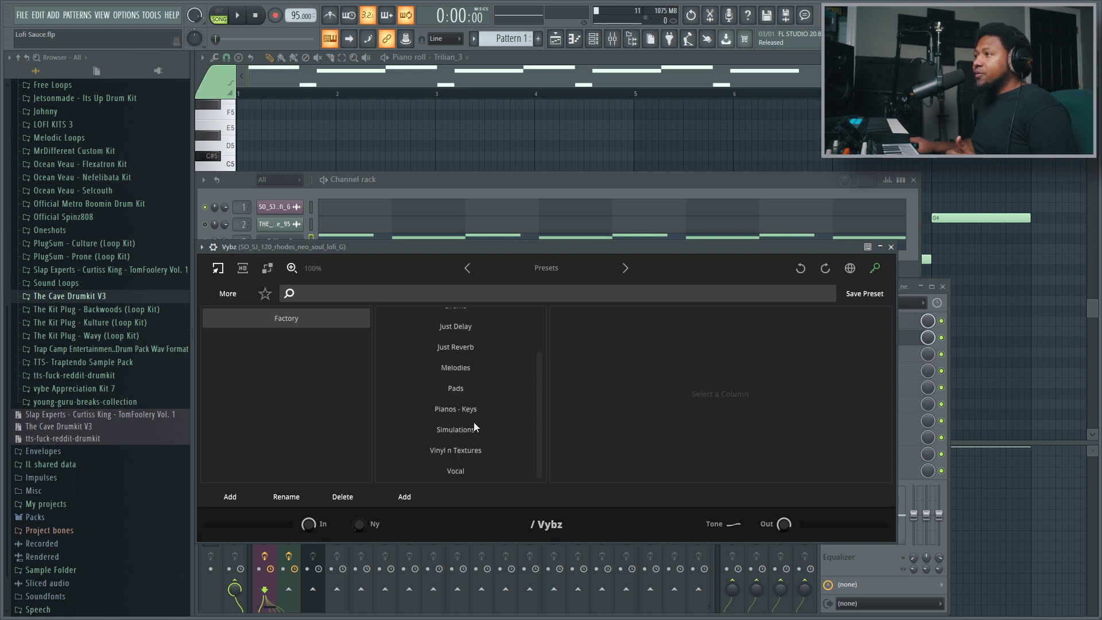
scroll(466, 424, "up", 3)
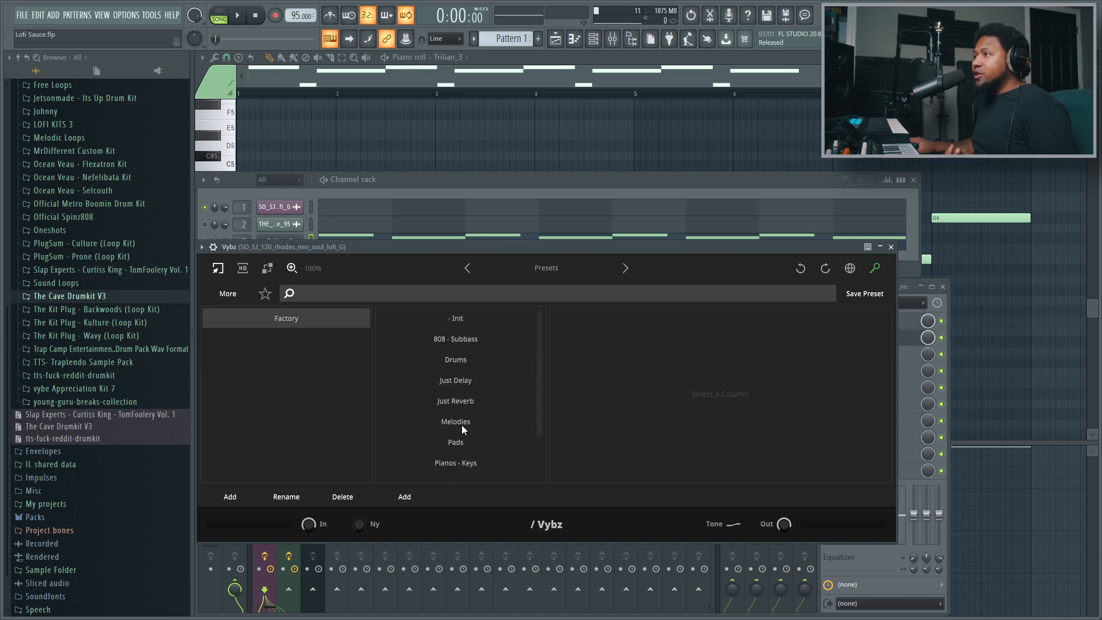
left_click(549, 268)
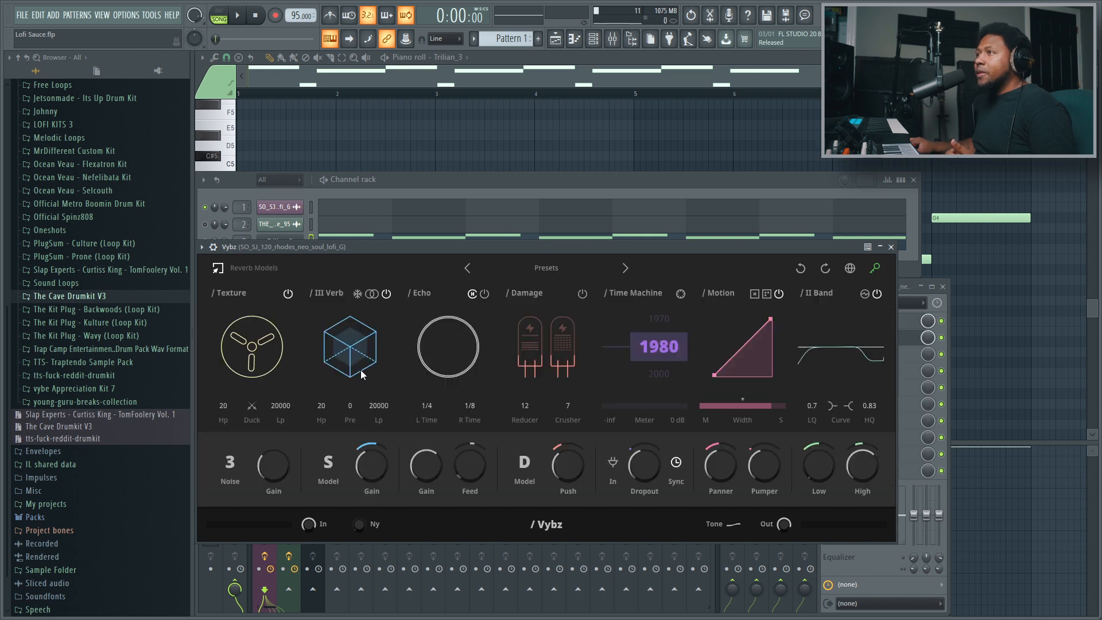